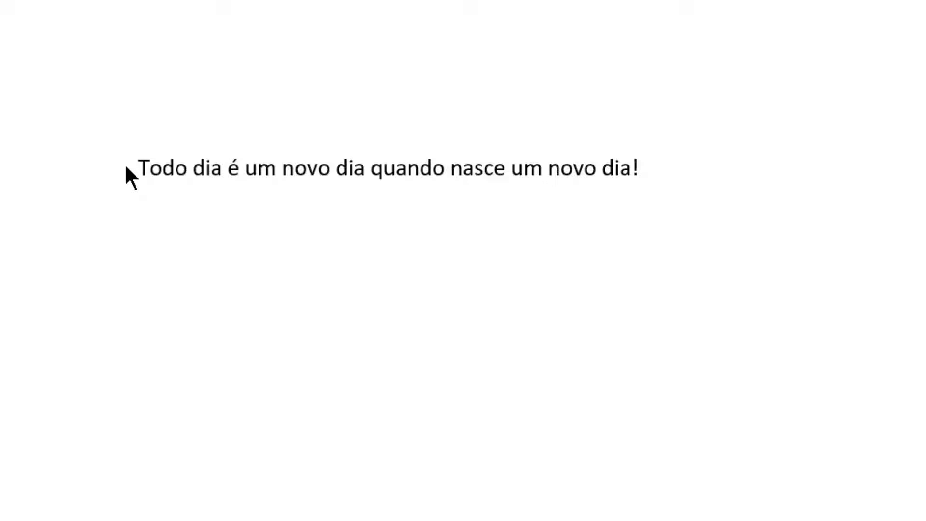
# Select the whole sentence "Todo dia é um novo dia quando nasce um novo dia!".
pyautogui.click(221, 168)
pyautogui.moveTo(143, 167); pyautogui.dragTo(677, 145)
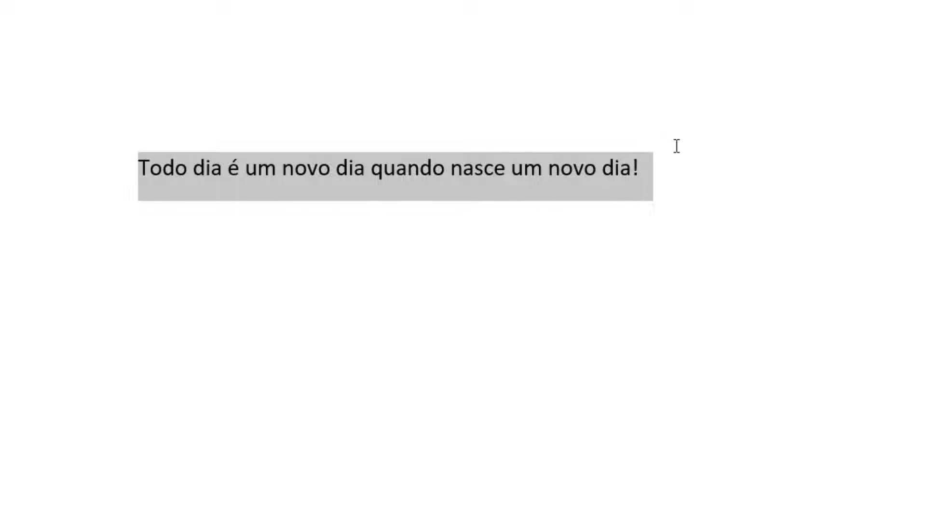
pyautogui.moveTo(677, 145); pyautogui.dragTo(675, 145)
pyautogui.click(230, 127)
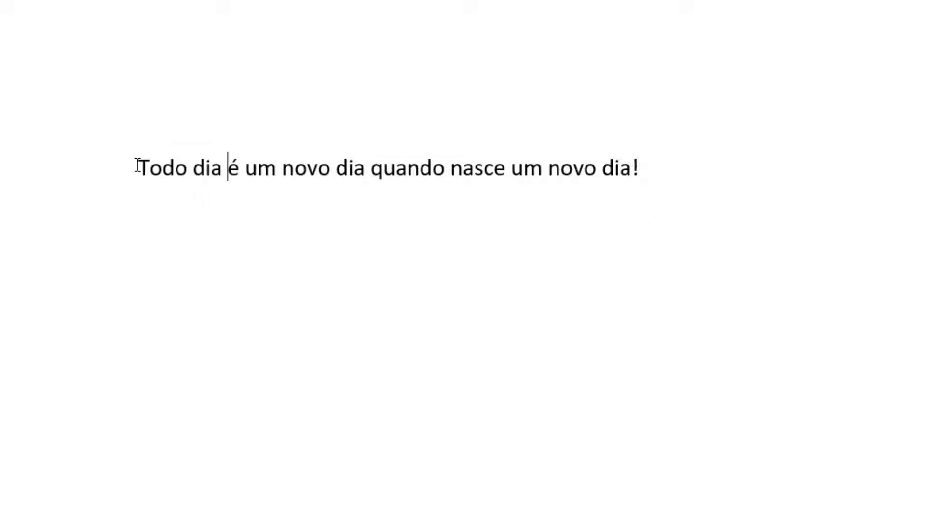
pyautogui.moveTo(137, 167); pyautogui.dragTo(647, 174)
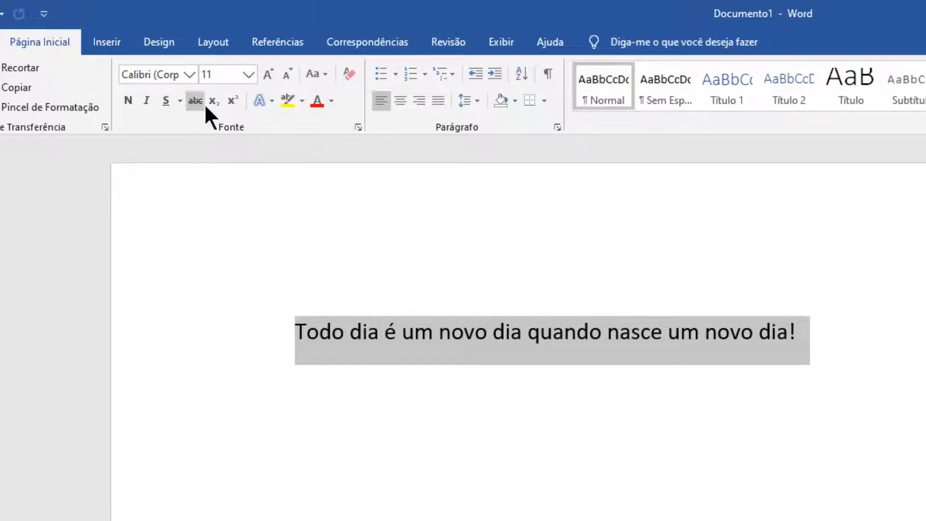
# Examine the available fonts, font sizes and font colours for the selected sentence without applying any.
pyautogui.click(189, 74)
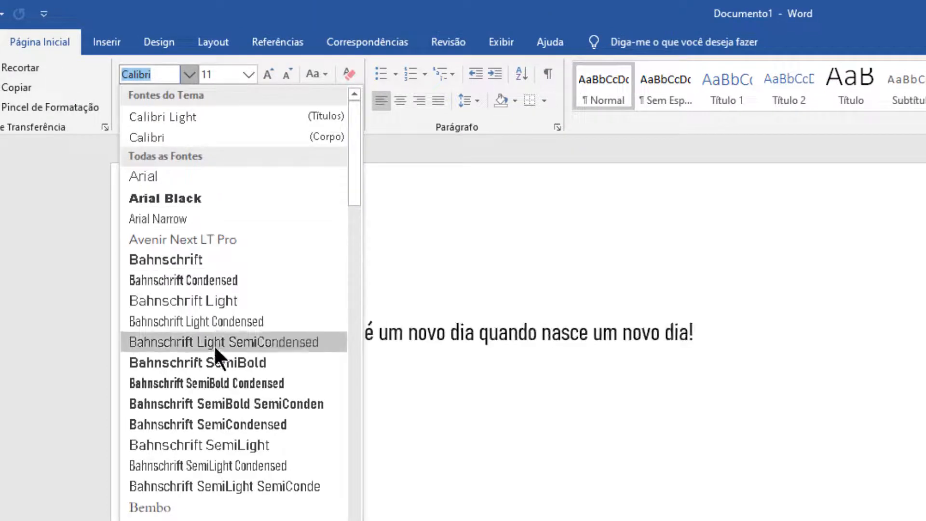
pyautogui.scroll(-3, 223, 426)
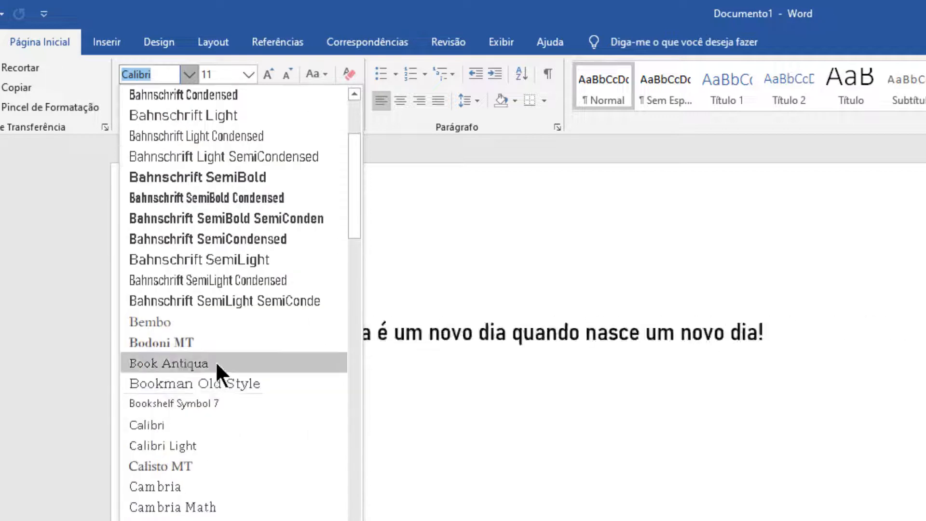
pyautogui.click(250, 74)
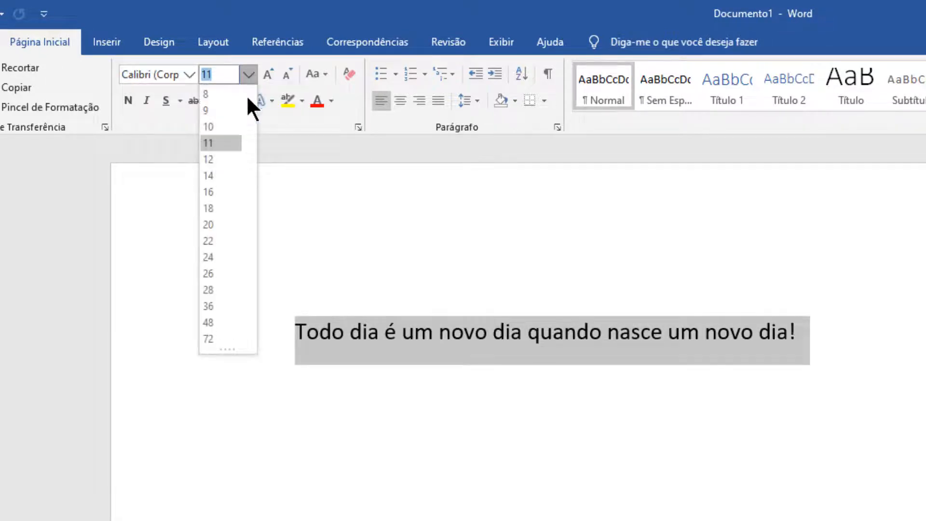
pyautogui.click(331, 100)
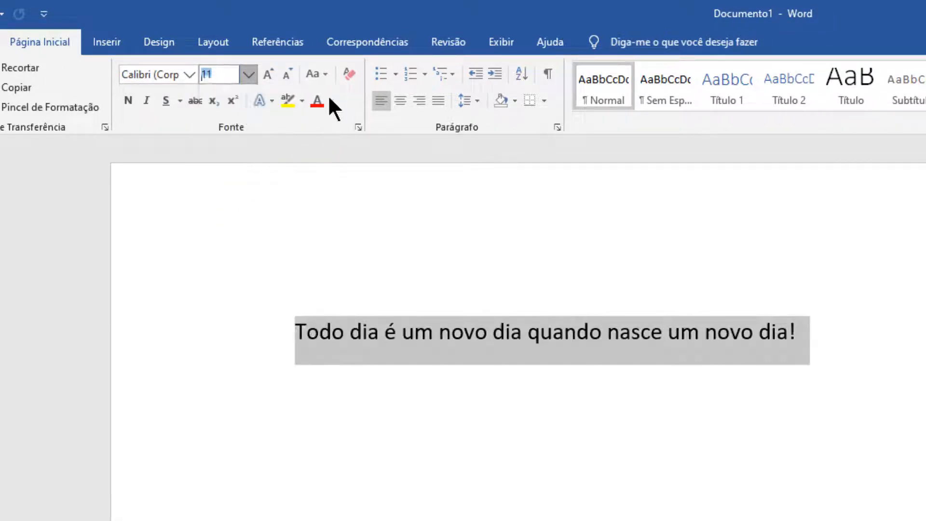
pyautogui.click(331, 100)
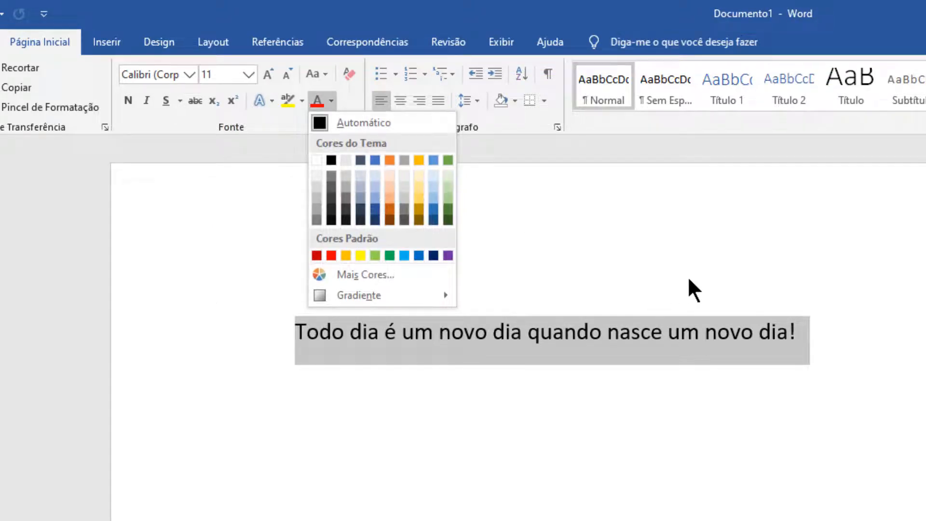
pyautogui.click(500, 17)
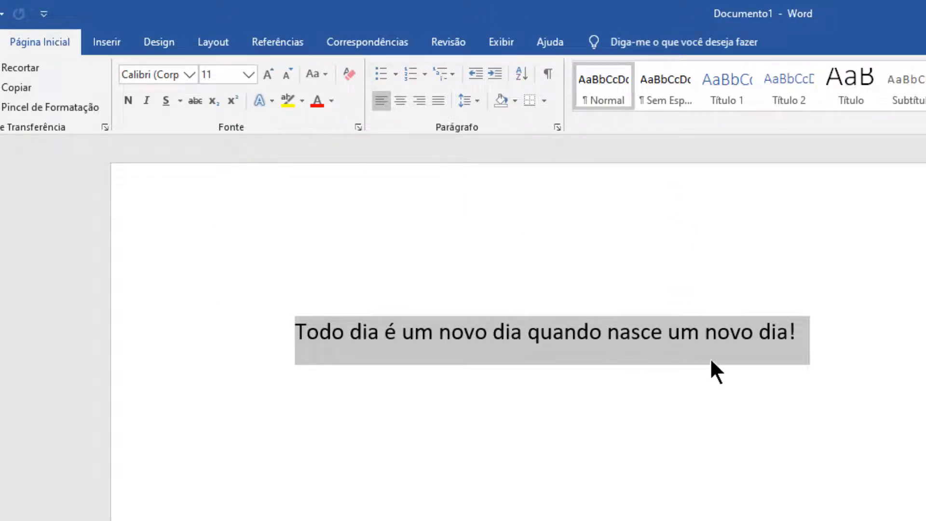
# Apply and remove bold on the selected sentence, and do the same with italic.
pyautogui.click(128, 100)
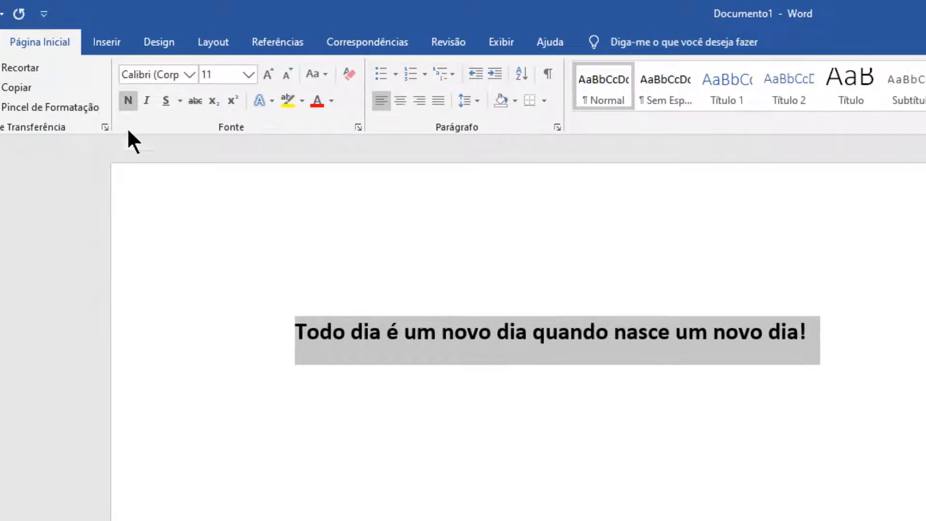
pyautogui.click(127, 103)
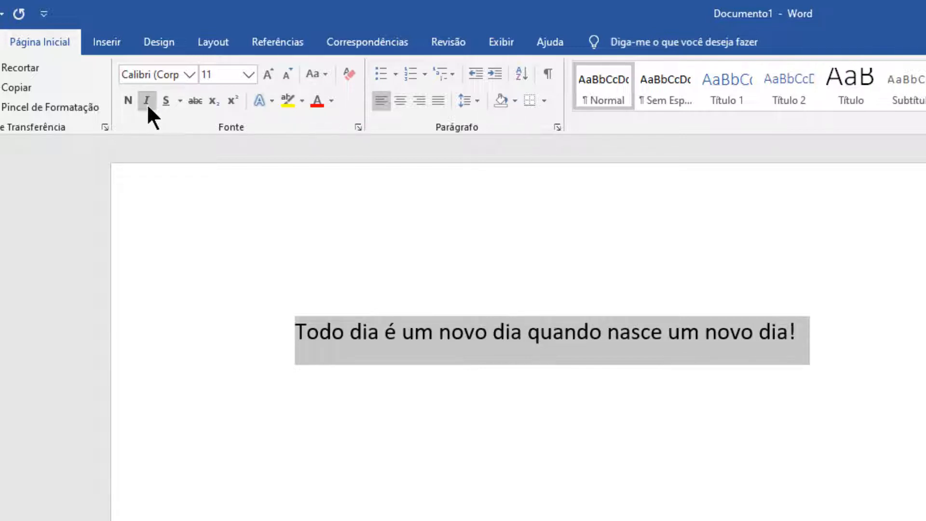
pyautogui.click(147, 101)
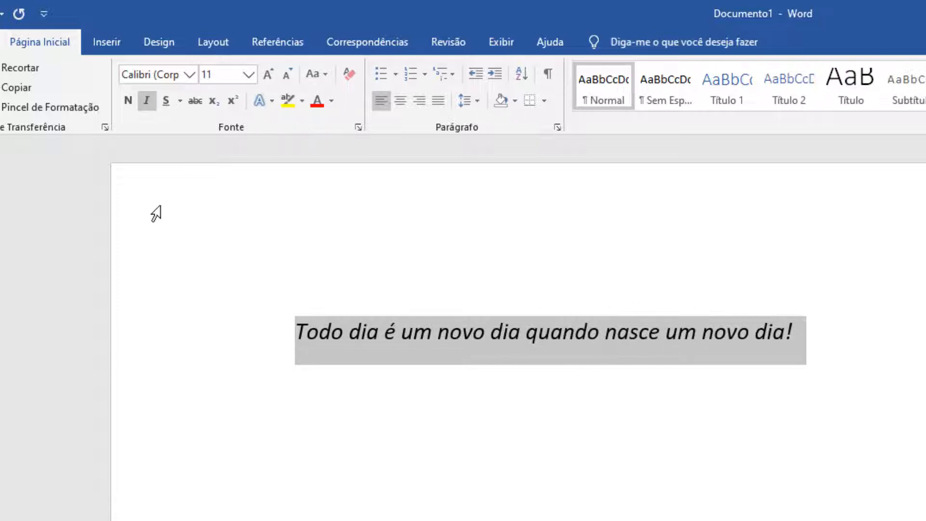
pyautogui.click(145, 100)
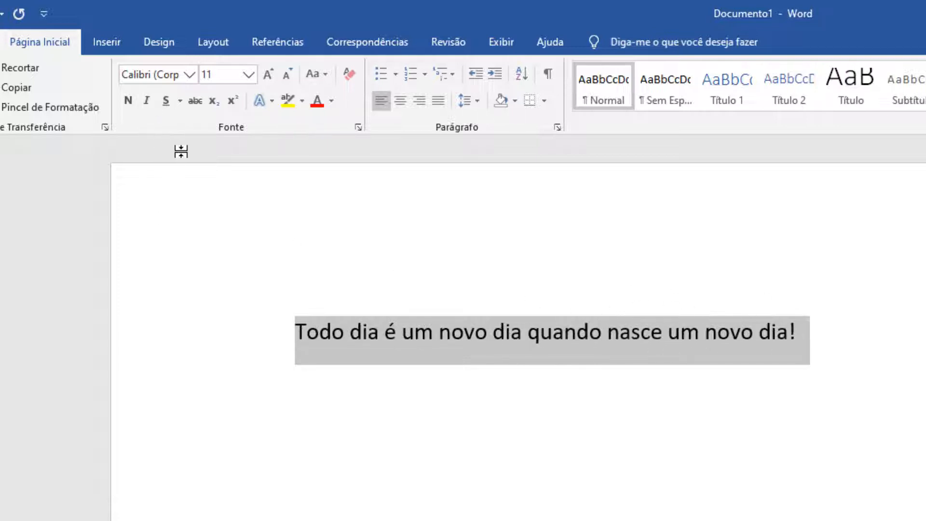
# Underline the selected sentence, remove the underline and make the sentence italic instead.
pyautogui.click(166, 100)
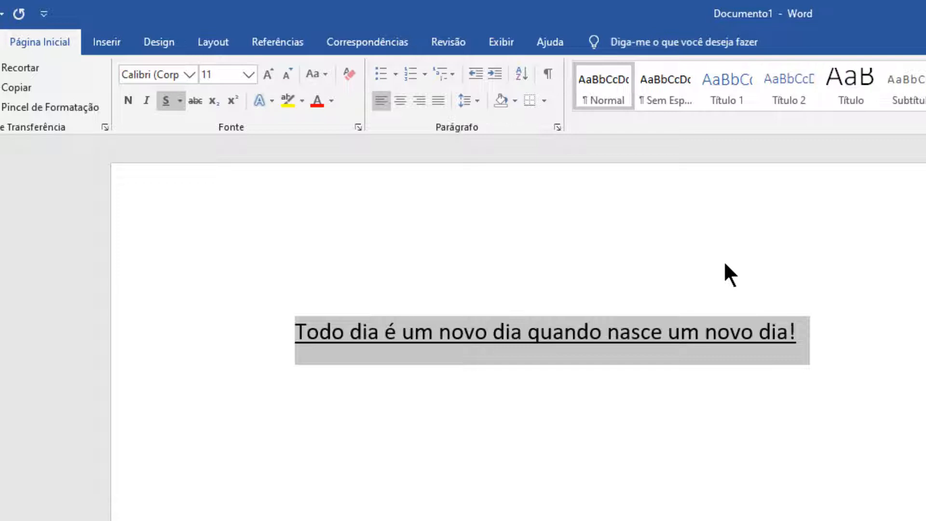
pyautogui.hotkey('ctrl', 's')
pyautogui.hotkey('ctrl', 'i')
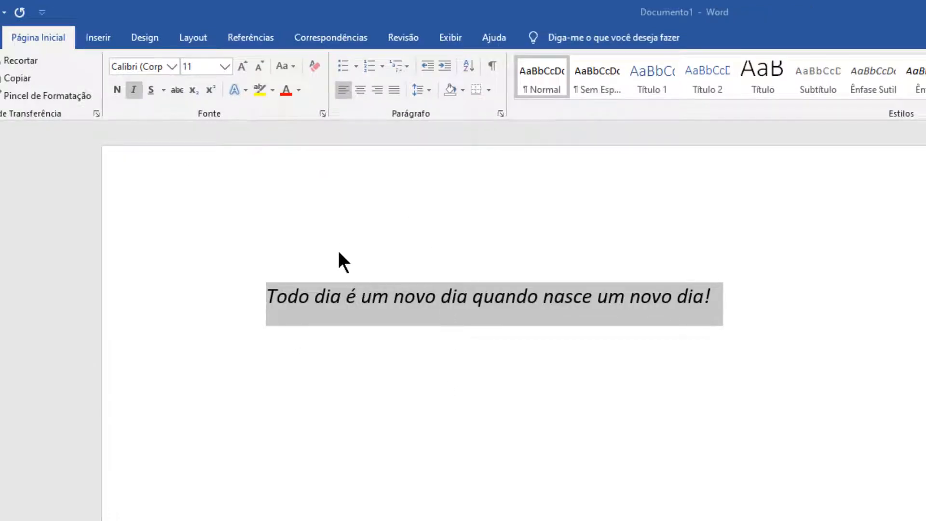
# Select the whole italic sentence again and highlight it in yellow.
pyautogui.click(311, 297)
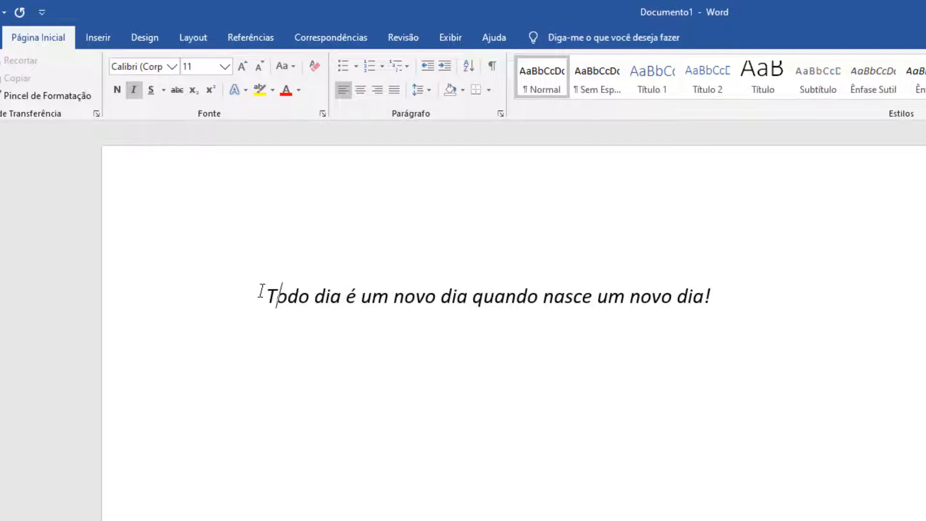
pyautogui.moveTo(263, 292); pyautogui.dragTo(781, 289)
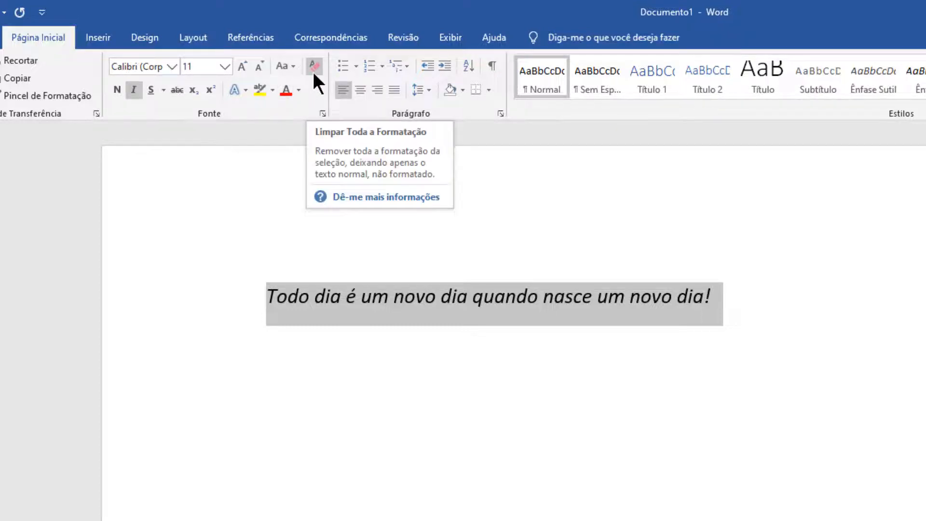
pyautogui.click(259, 89)
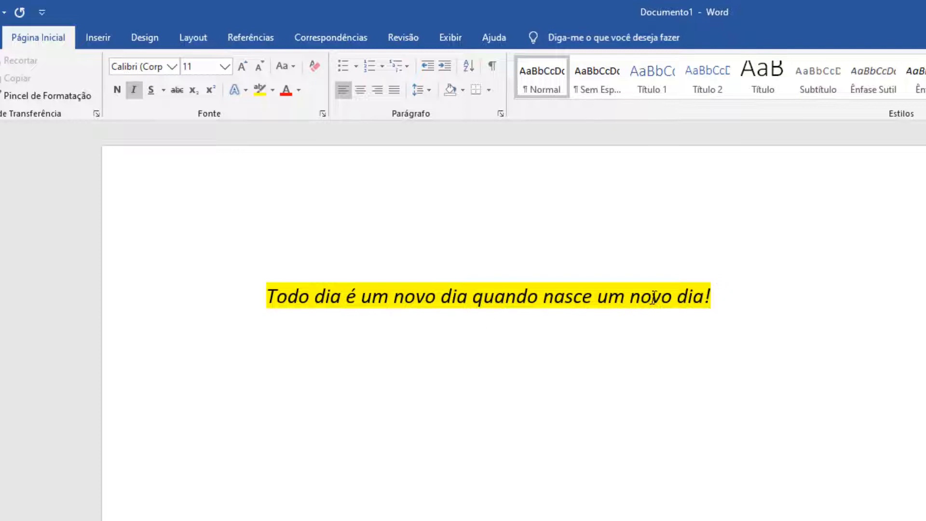
# Reselect the highlighted sentence and change its highlight colour to teal.
pyautogui.moveTo(719, 296); pyautogui.dragTo(209, 302)
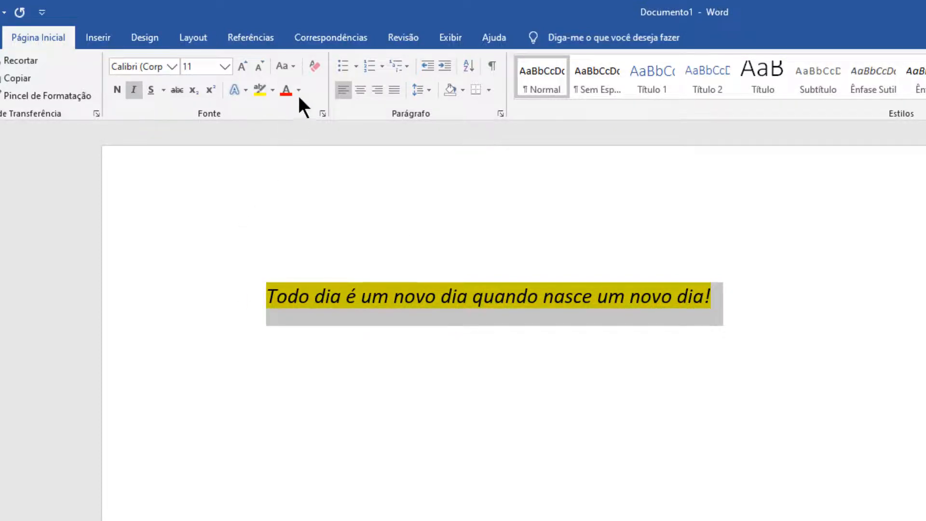
pyautogui.click(272, 90)
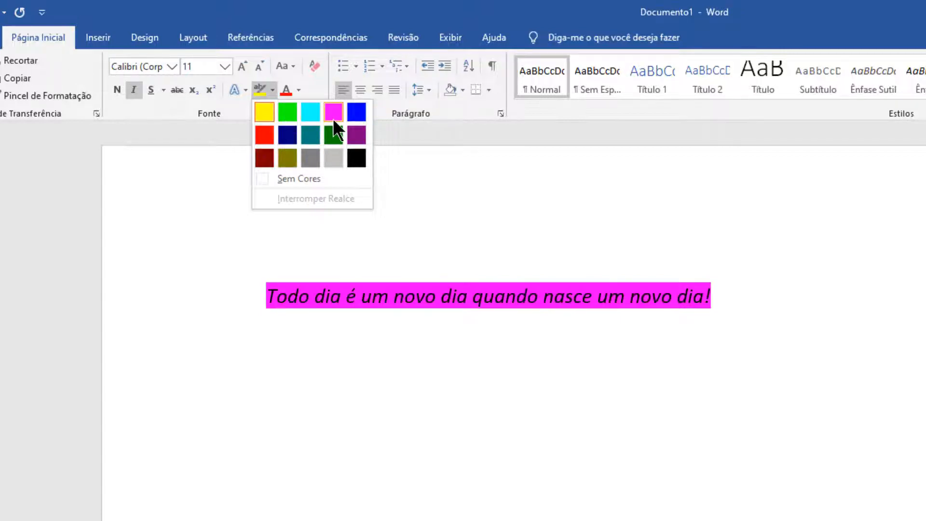
pyautogui.click(310, 133)
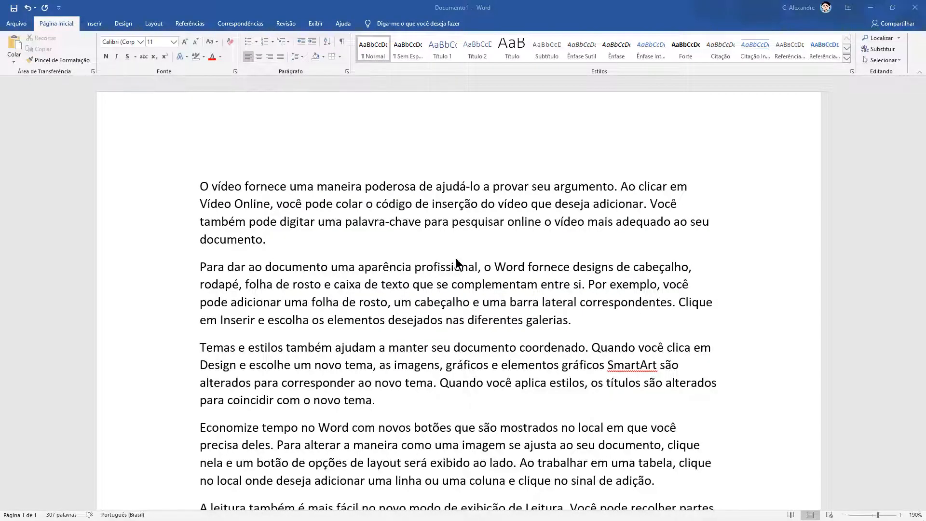
# Look through the sample paragraphs of the document from beginning to end.
pyautogui.scroll(-3, 464, 325)
pyautogui.scroll(-7, 462, 323)
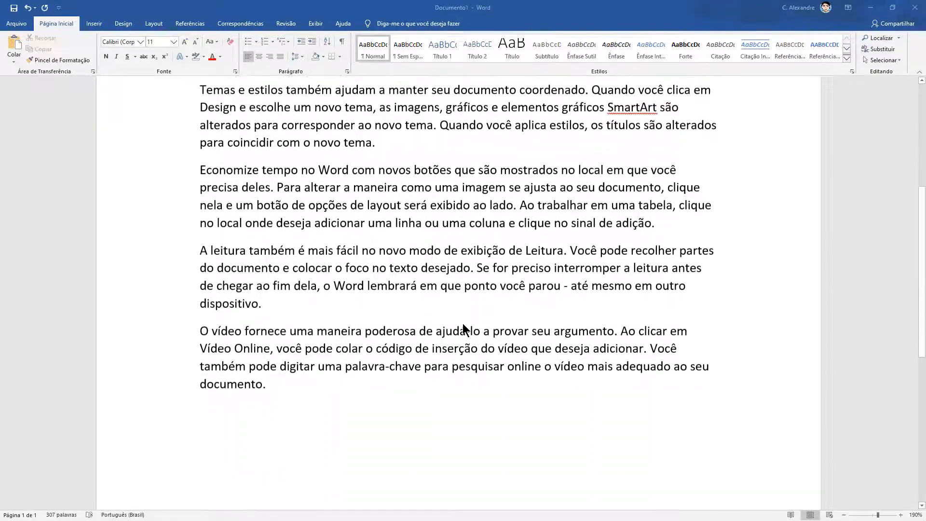
pyautogui.scroll(4, 462, 324)
pyautogui.scroll(3, 462, 323)
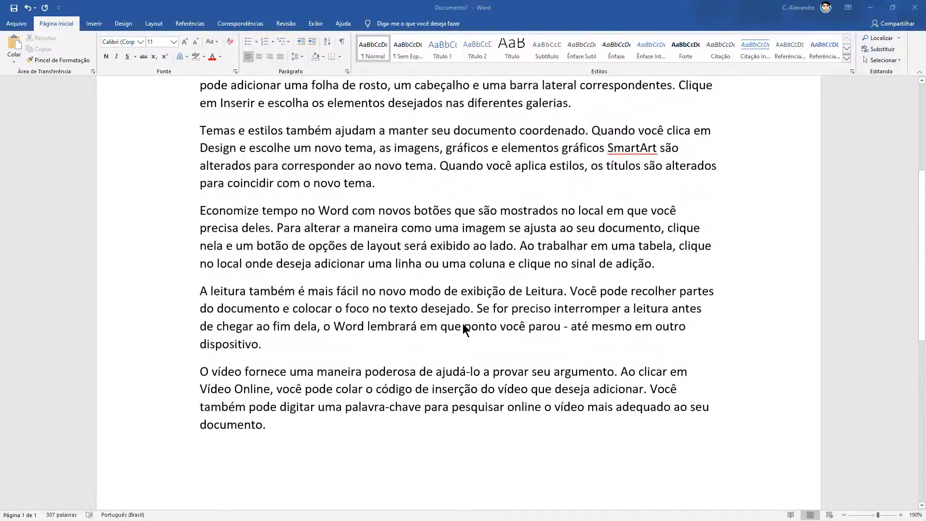
pyautogui.scroll(-5, 462, 324)
pyautogui.scroll(4, 462, 324)
pyautogui.scroll(3, 462, 323)
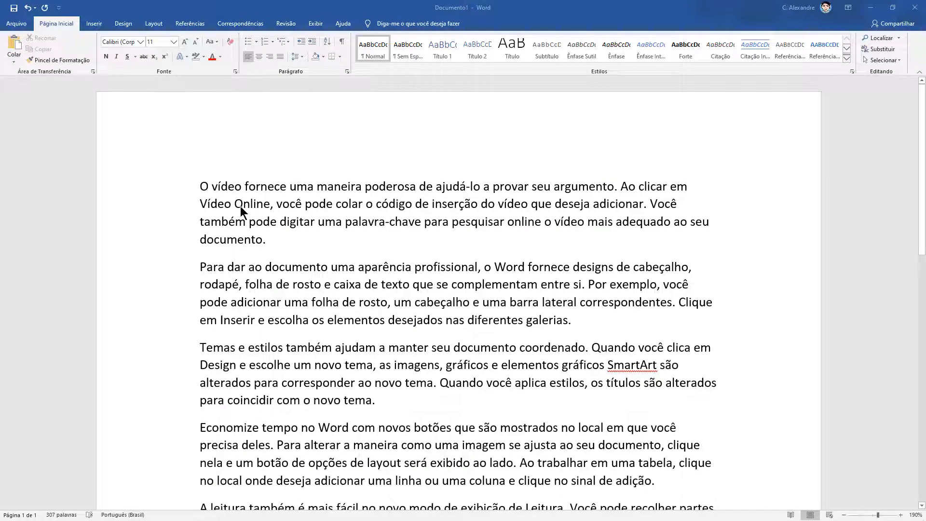
pyautogui.scroll(-5, 361, 268)
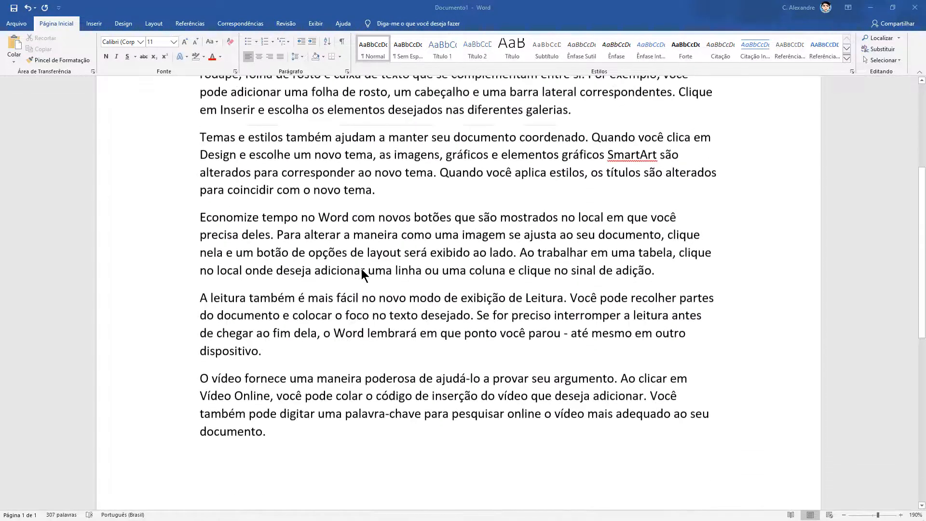
pyautogui.scroll(5, 361, 268)
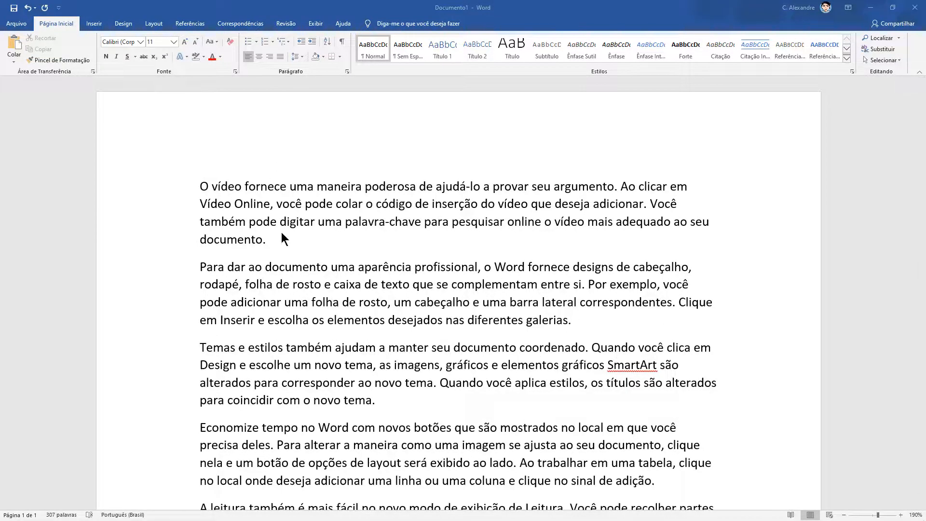
pyautogui.scroll(-3, 283, 208)
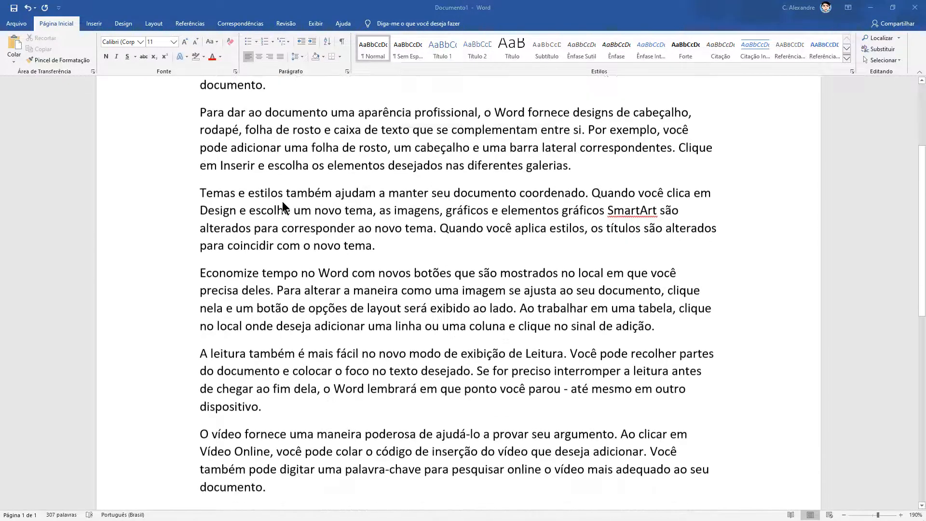
pyautogui.scroll(3, 283, 209)
pyautogui.scroll(-1, 283, 207)
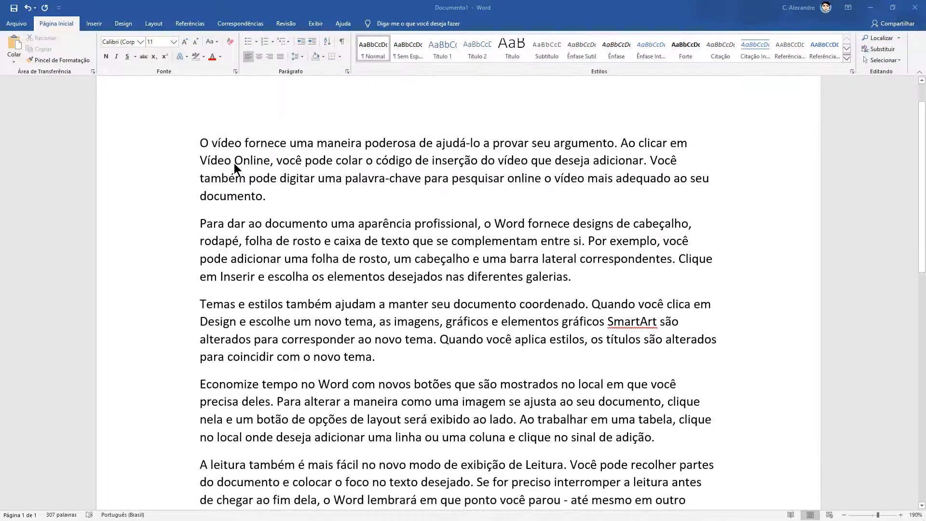
pyautogui.scroll(1, 233, 164)
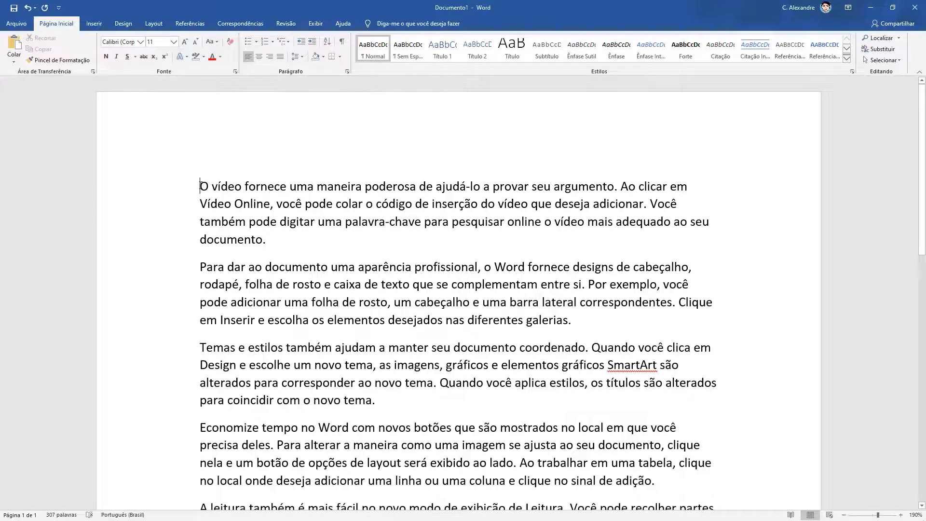
# Delete all the sample text and generate six paragraphs of filler text with =rand(6).
pyautogui.moveTo(200, 187); pyautogui.dragTo(386, 500)
pyautogui.press('Delete')
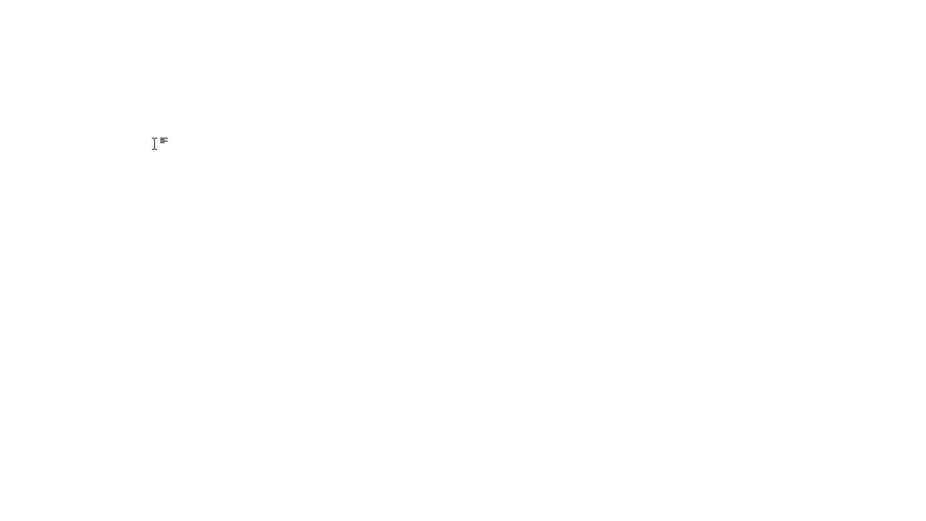
pyautogui.write('=rand(')
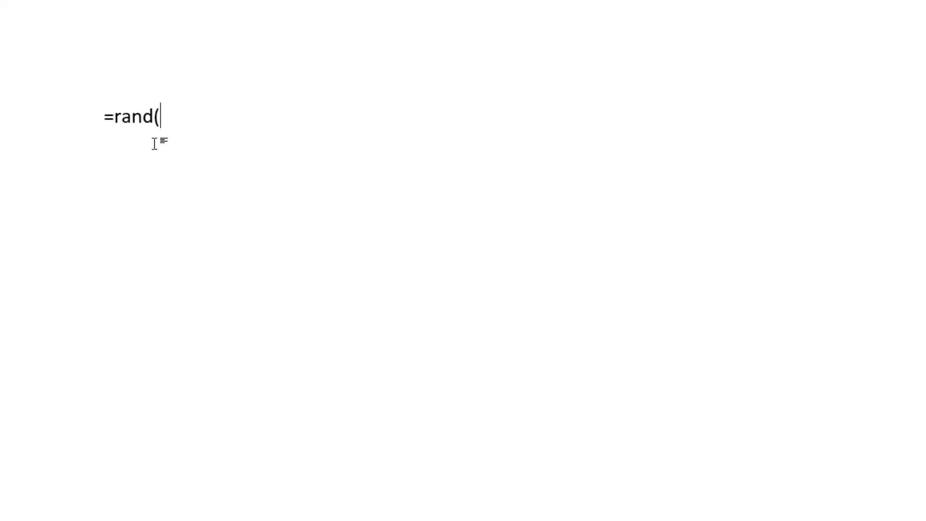
pyautogui.write('6')
pyautogui.write(')')
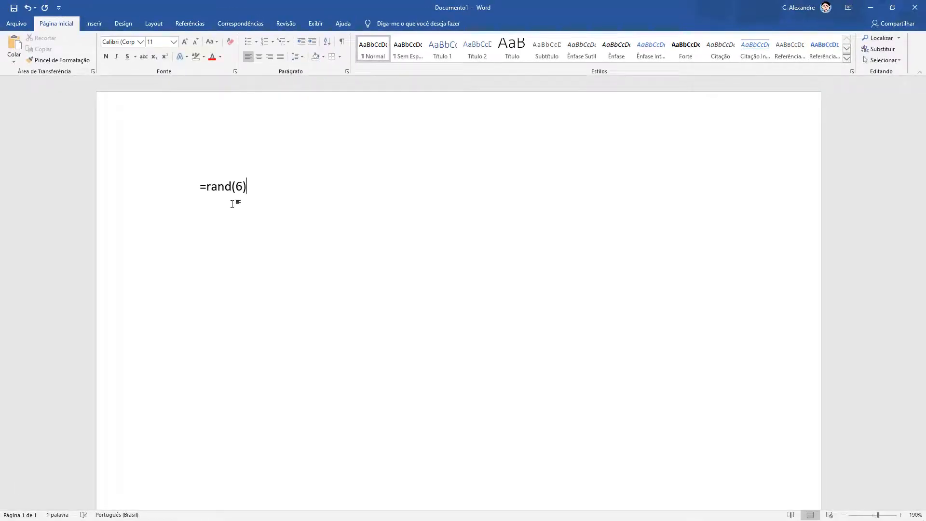
pyautogui.press('Return')
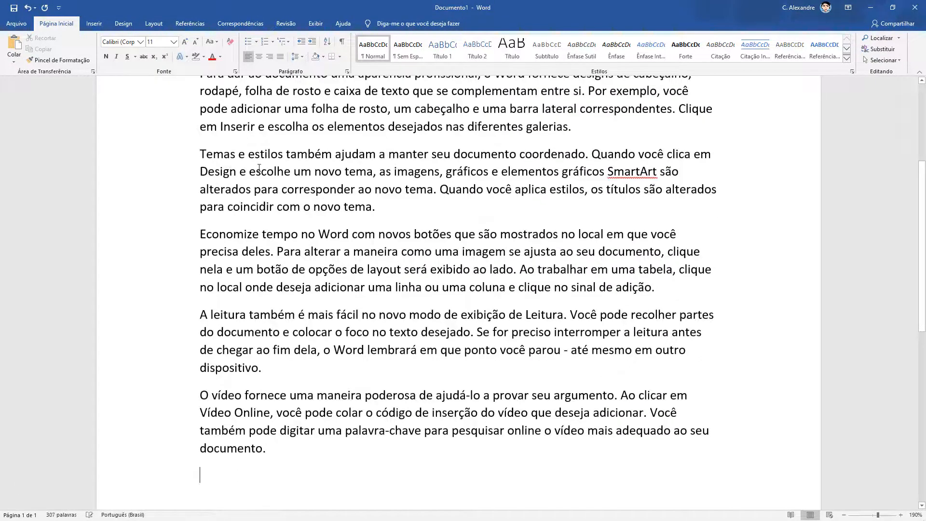
pyautogui.scroll(3, 259, 168)
pyautogui.scroll(-5, 263, 179)
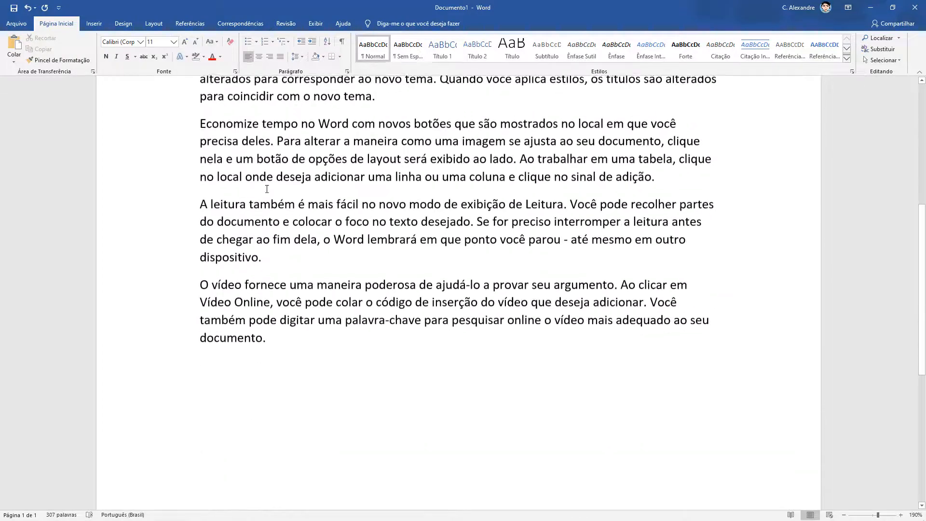
pyautogui.scroll(5, 266, 190)
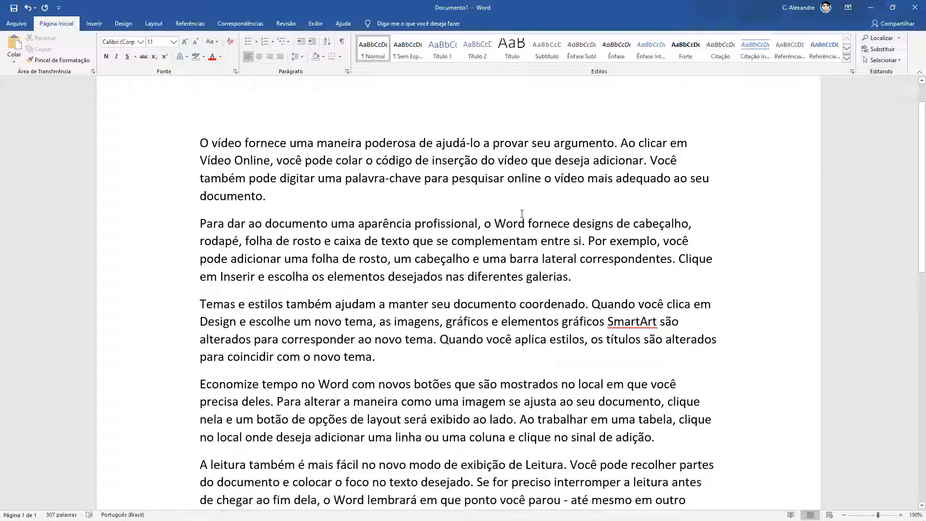
# Select the whole first paragraph from its first word to "documento." several times, clearing the selection between attempts.
pyautogui.scroll(2, 292, 266)
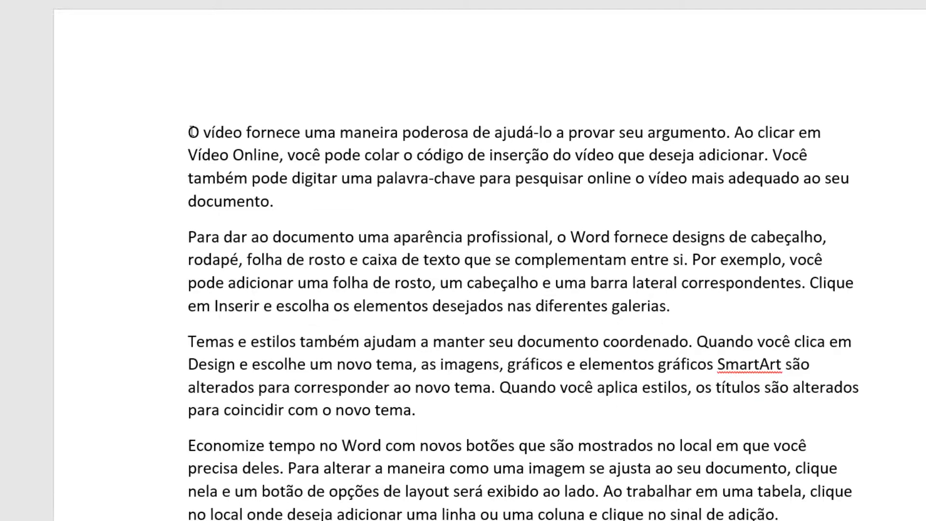
pyautogui.moveTo(192, 131); pyautogui.dragTo(285, 213)
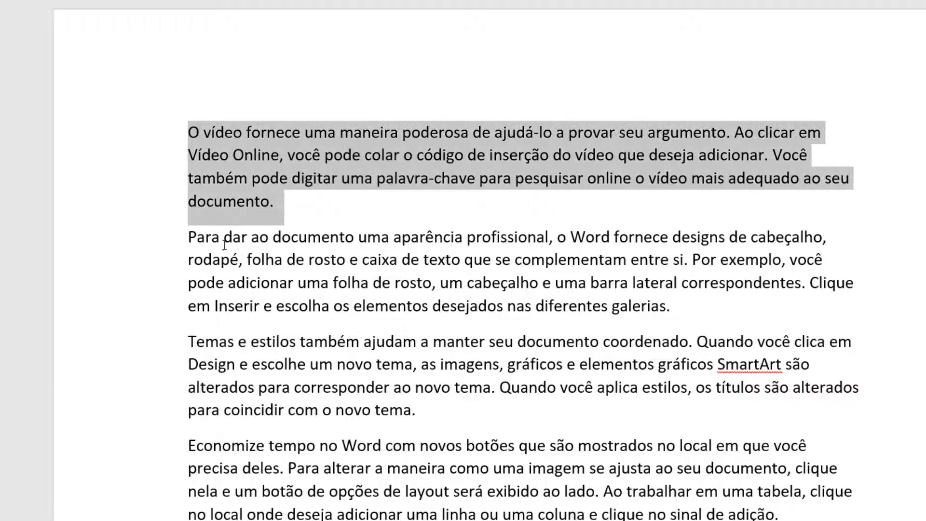
pyautogui.click(337, 207)
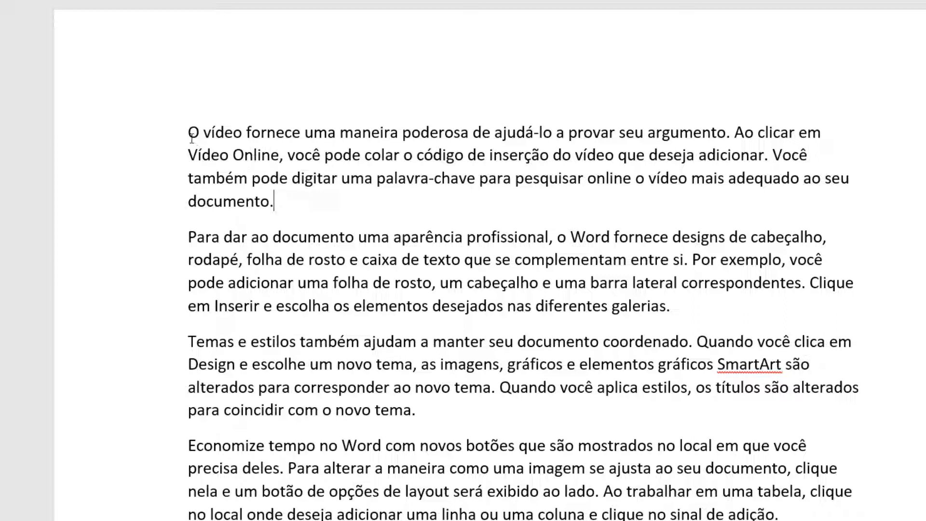
pyautogui.moveTo(192, 138); pyautogui.dragTo(289, 206)
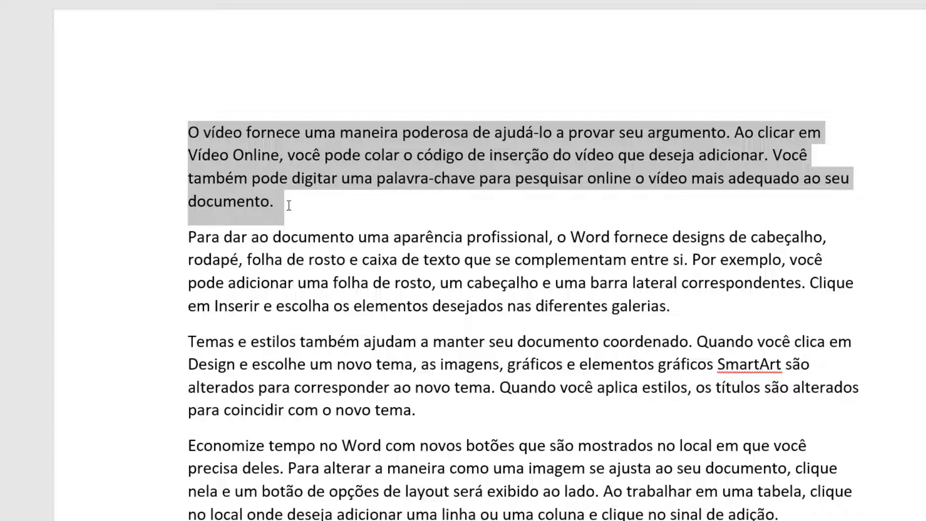
pyautogui.click(215, 131)
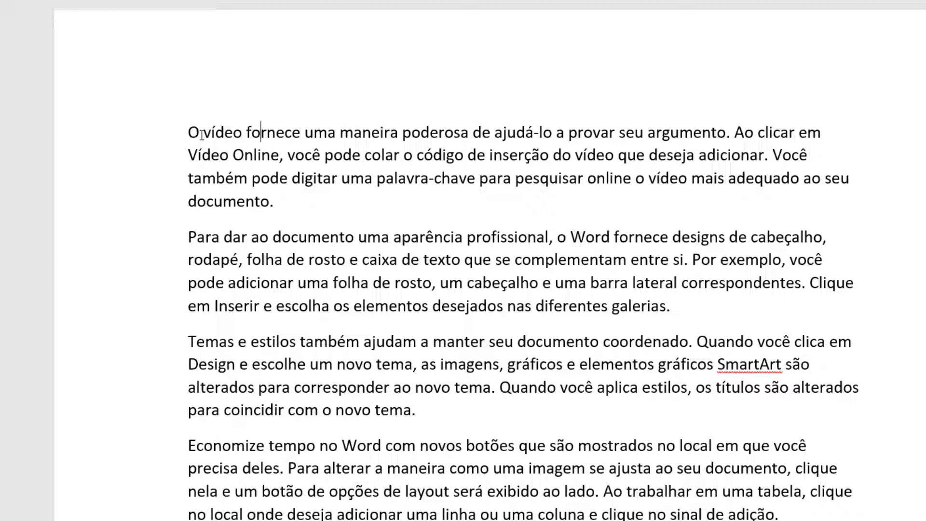
pyautogui.moveTo(188, 133); pyautogui.dragTo(294, 204)
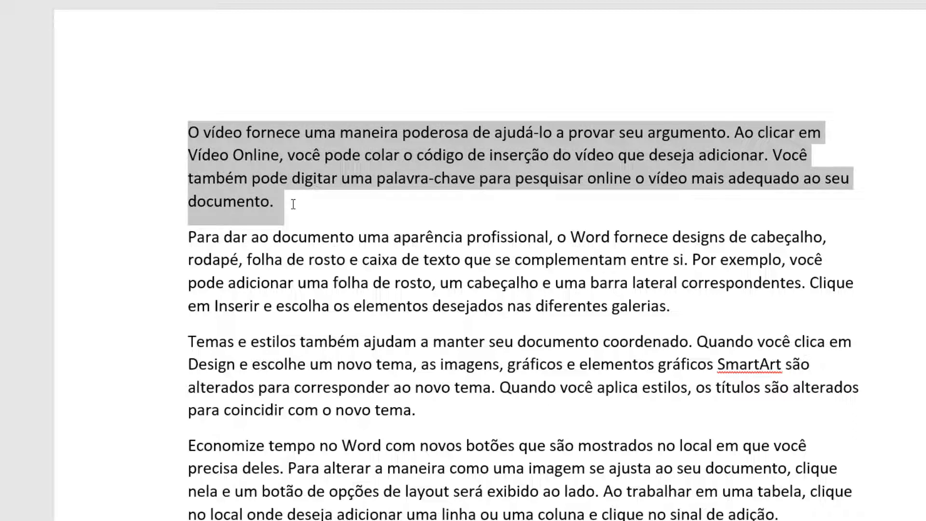
pyautogui.moveTo(294, 204); pyautogui.dragTo(286, 203)
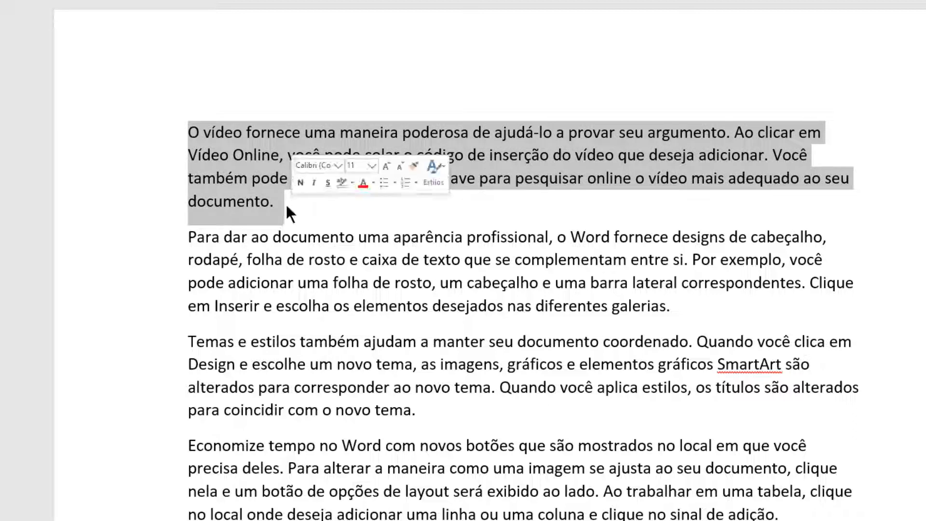
pyautogui.click(286, 203)
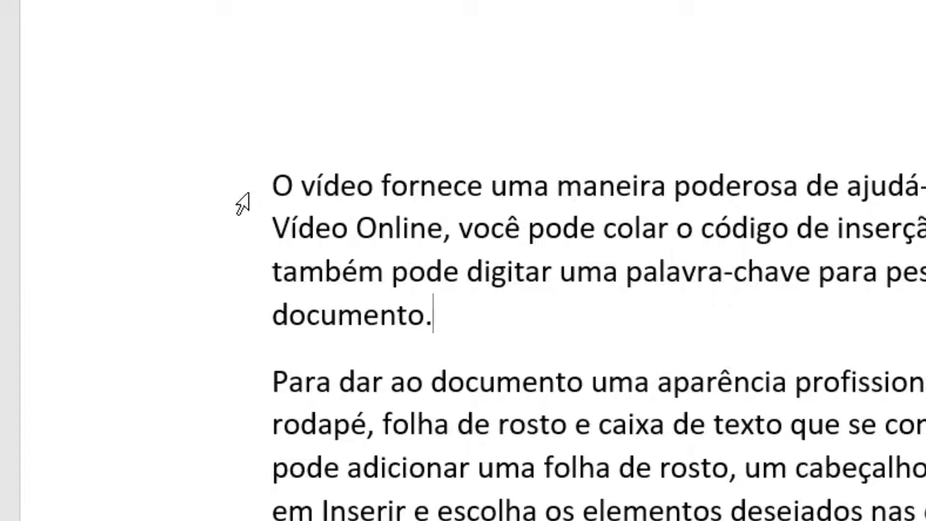
# Select the first line, the entire first paragraph and the whole document from the margin, and clear the selection.
pyautogui.click(248, 194)
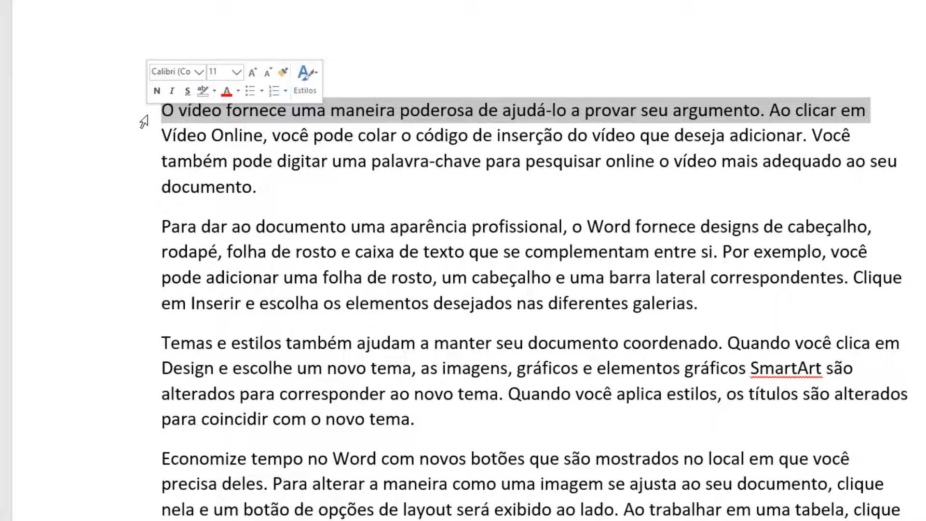
pyautogui.doubleClick(144, 121)
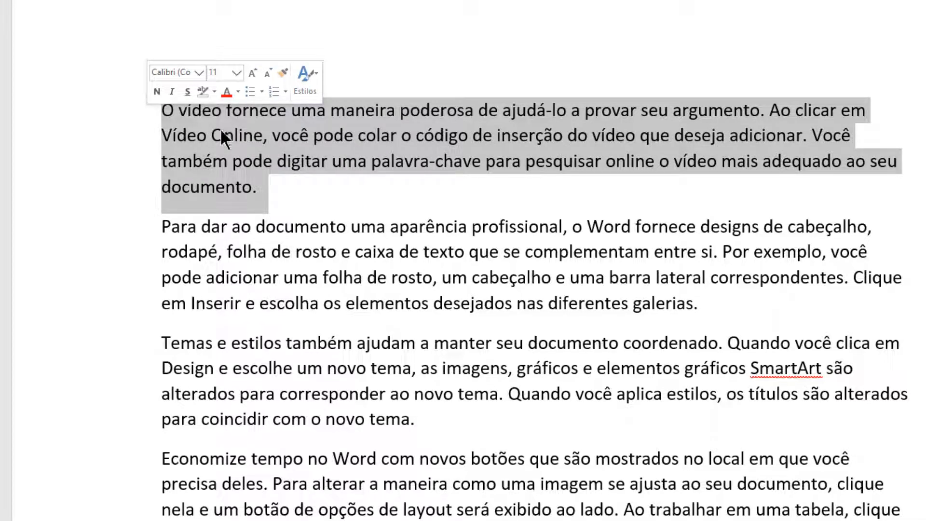
pyautogui.doubleClick(140, 121)
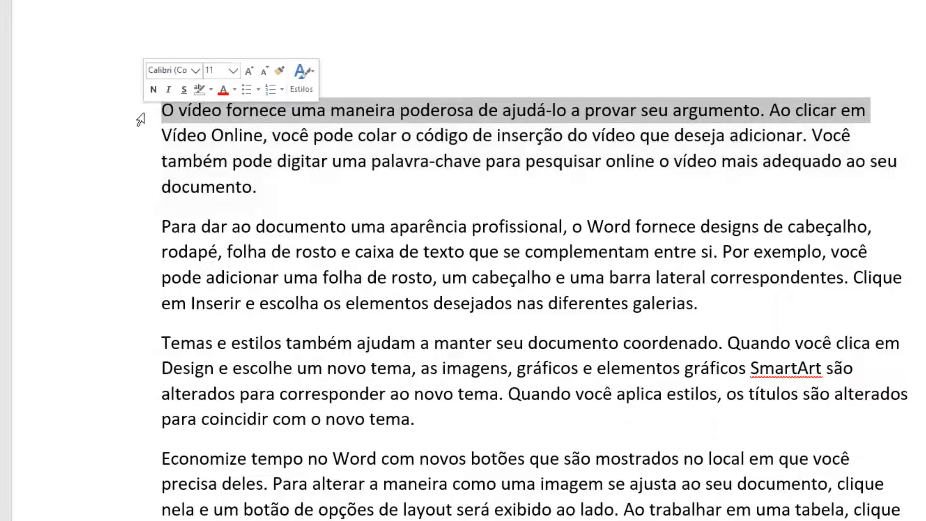
pyautogui.tripleClick(140, 123)
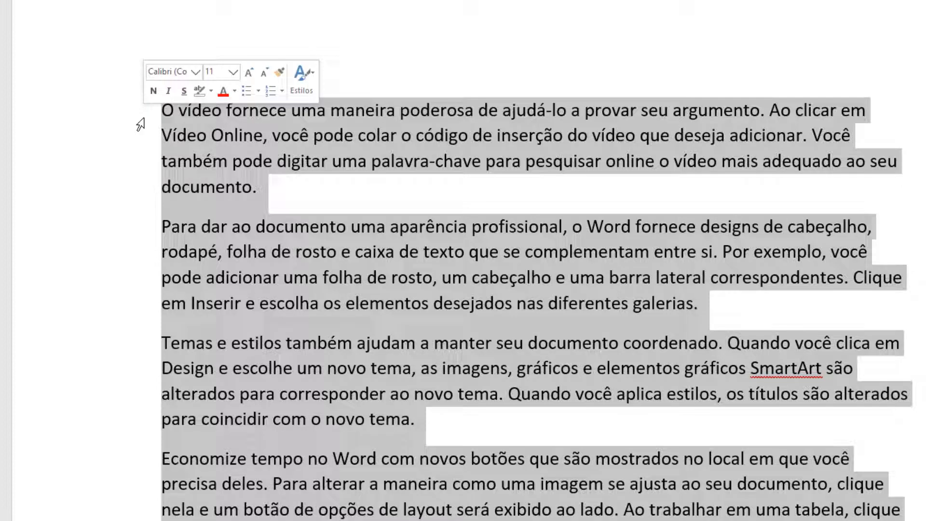
pyautogui.click(295, 253)
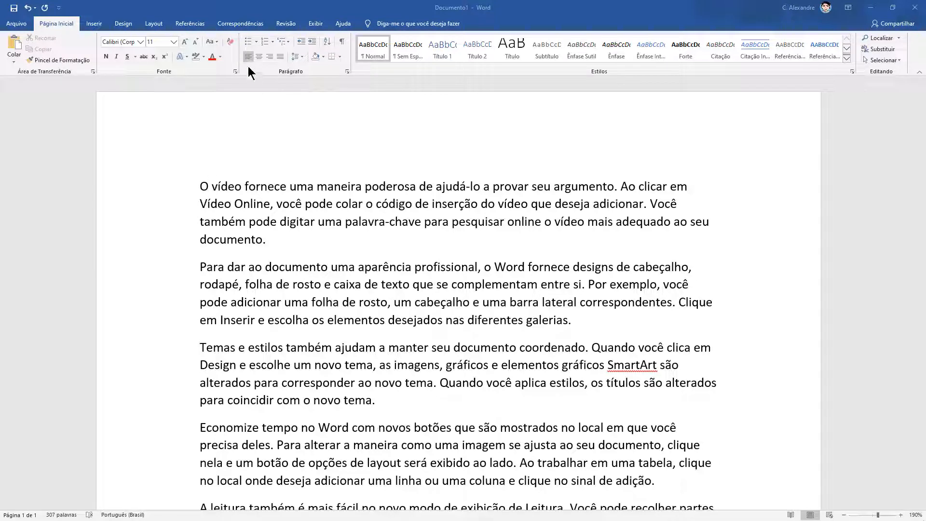
# Try centred and right alignment on the first paragraph and finish by justifying it.
pyautogui.click(201, 187)
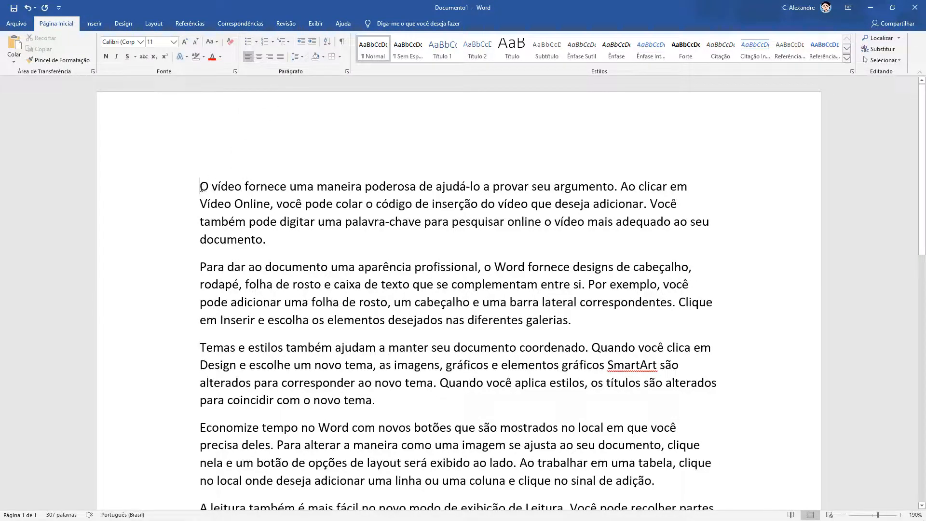
pyautogui.tripleClick(201, 188)
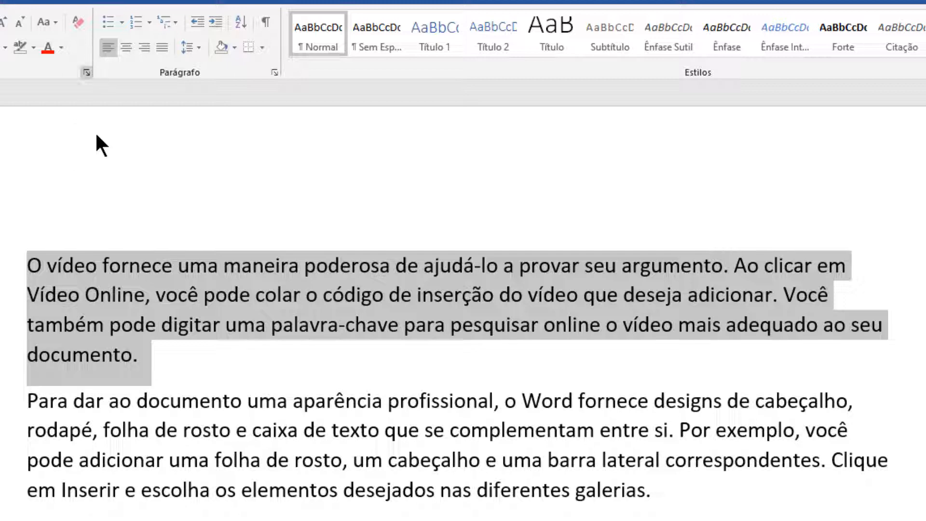
pyautogui.click(126, 49)
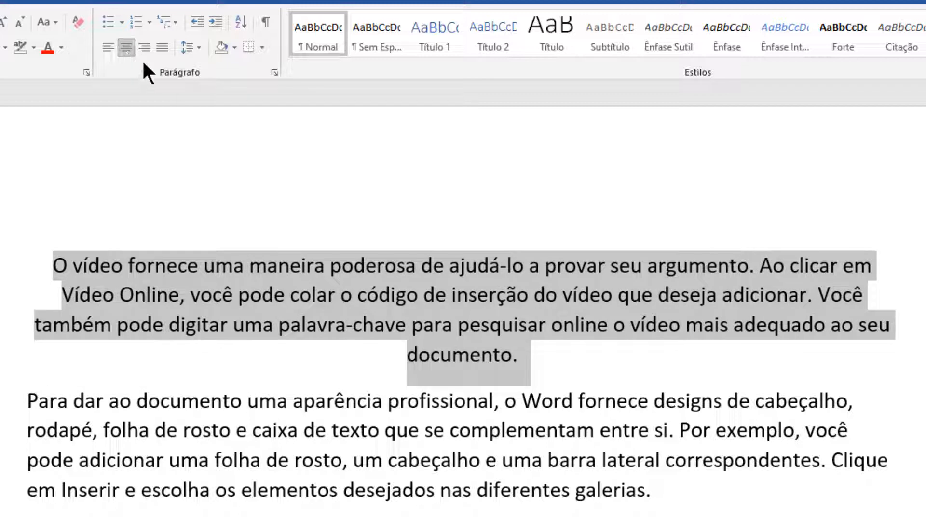
pyautogui.click(141, 50)
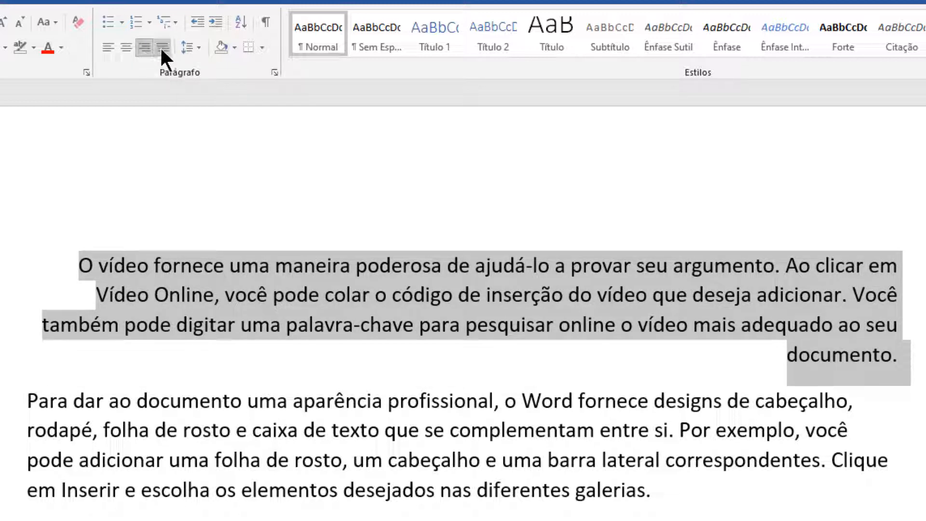
pyautogui.click(162, 48)
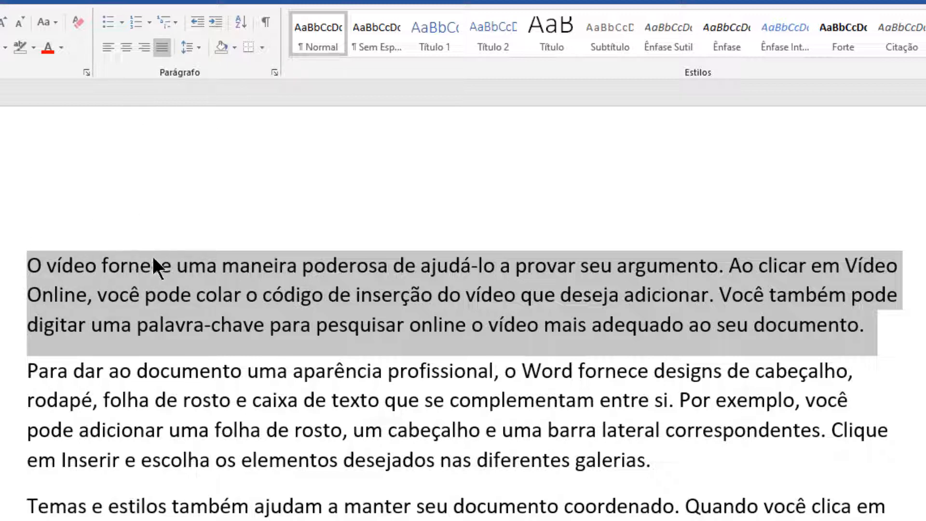
pyautogui.click(128, 266)
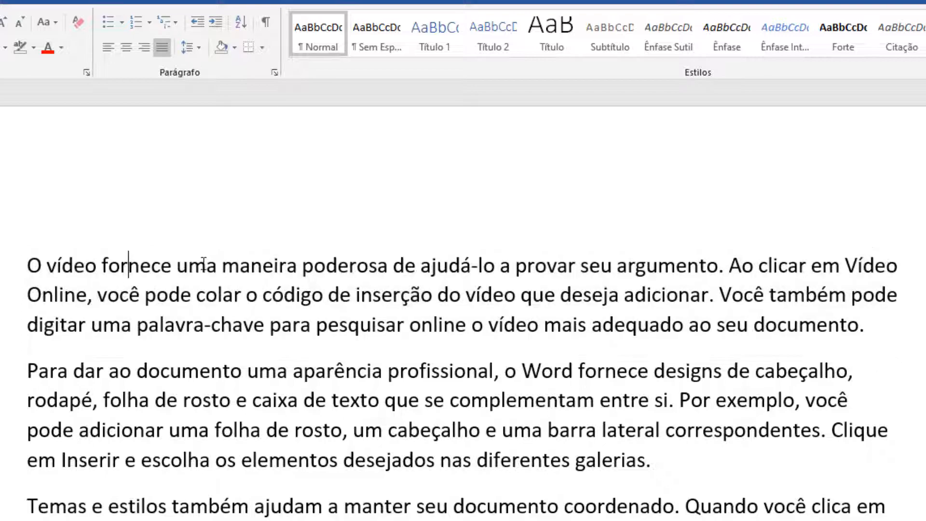
# Justify all the paragraphs of the document from the first one to the end.
pyautogui.scroll(-5, 264, 325)
pyautogui.scroll(5, 263, 324)
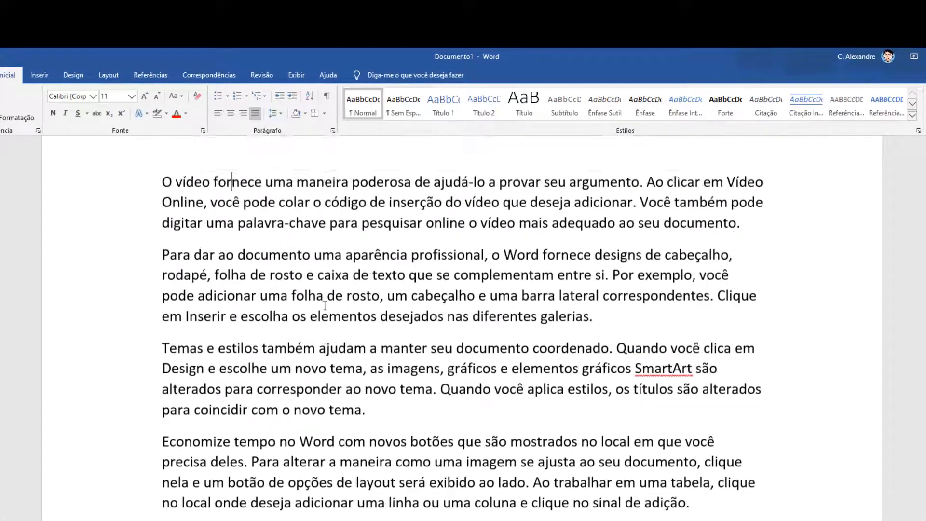
pyautogui.scroll(-1, 320, 304)
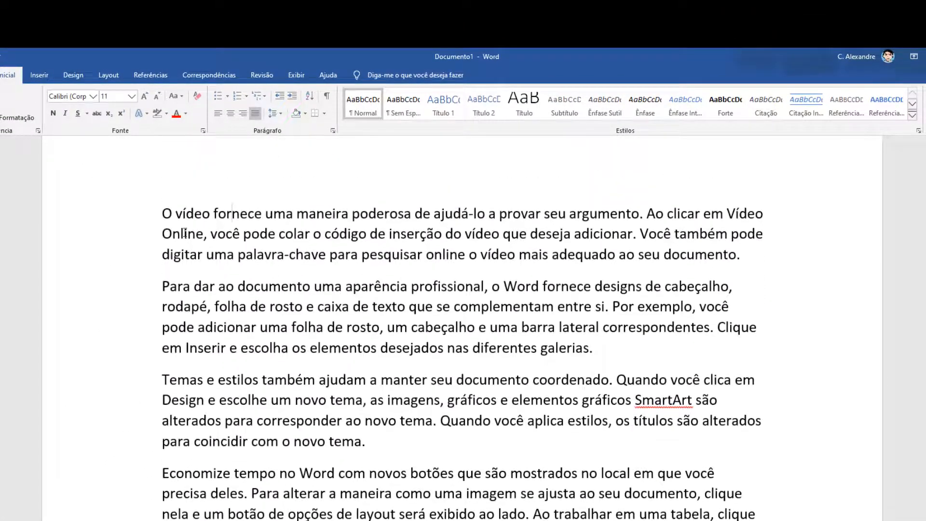
pyautogui.moveTo(163, 213); pyautogui.dragTo(530, 520)
pyautogui.scroll(4, 445, 413)
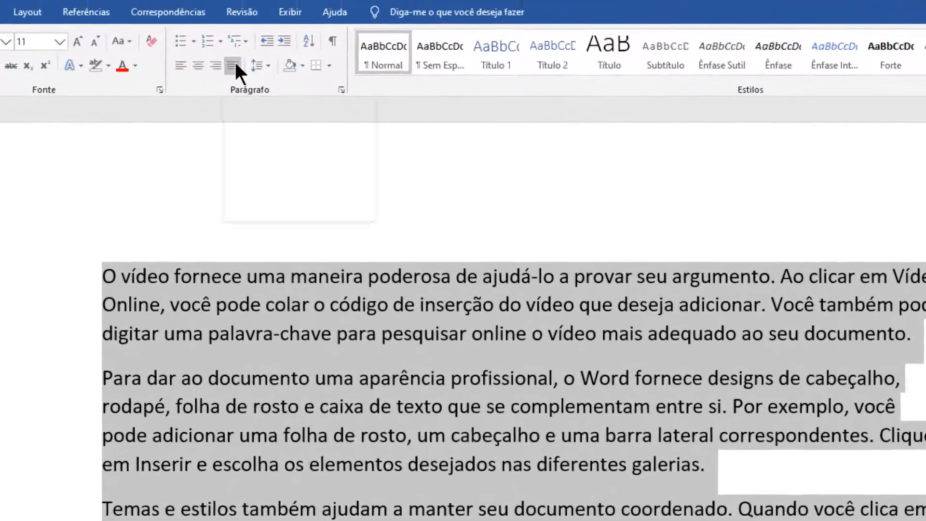
pyautogui.click(255, 113)
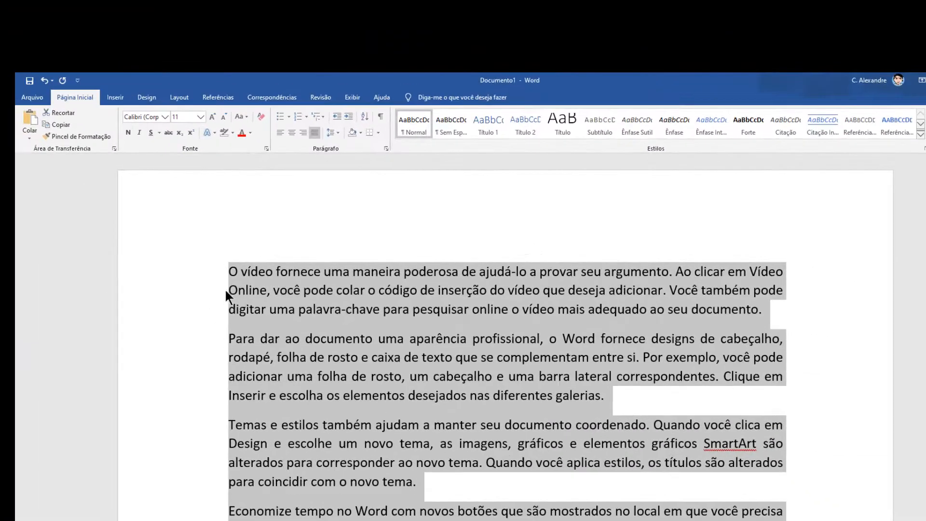
# Look over the alignment of the paragraph edges along both margins throughout the document.
pyautogui.scroll(-3, 225, 257)
pyautogui.scroll(3, 224, 257)
pyautogui.scroll(-3, 805, 415)
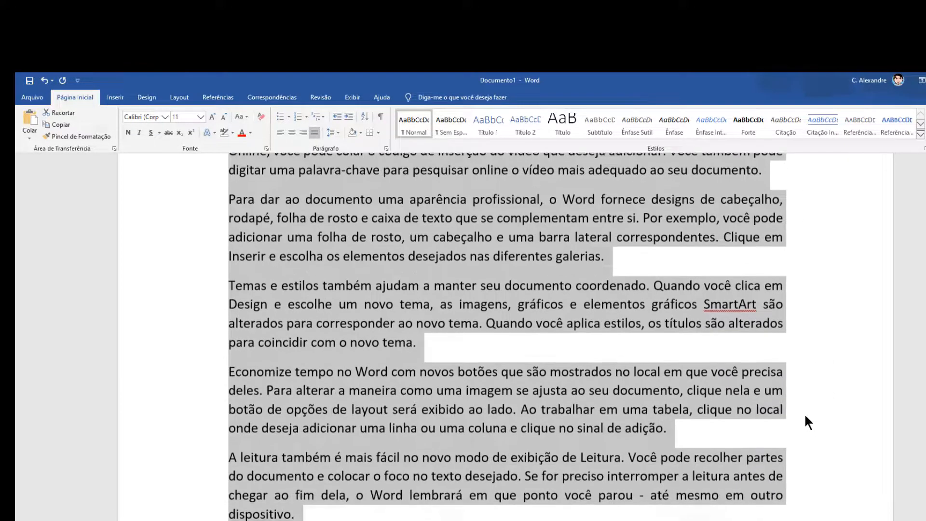
pyautogui.scroll(3, 805, 415)
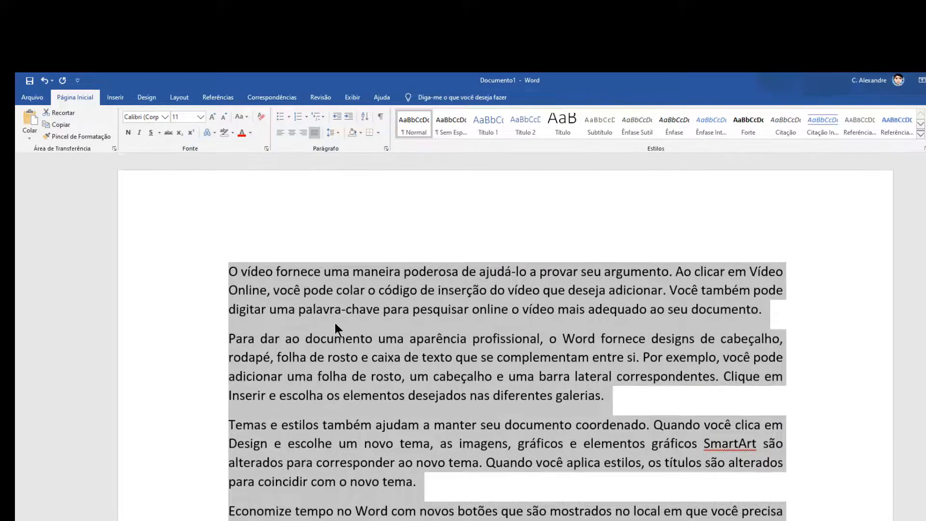
pyautogui.scroll(-2, 820, 370)
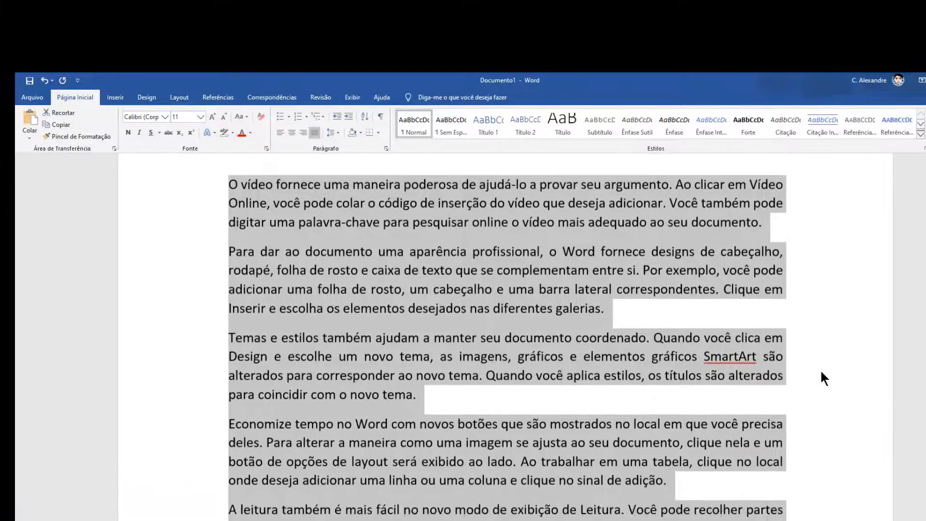
pyautogui.scroll(2, 820, 369)
pyautogui.scroll(-3, 821, 369)
pyautogui.scroll(4, 821, 372)
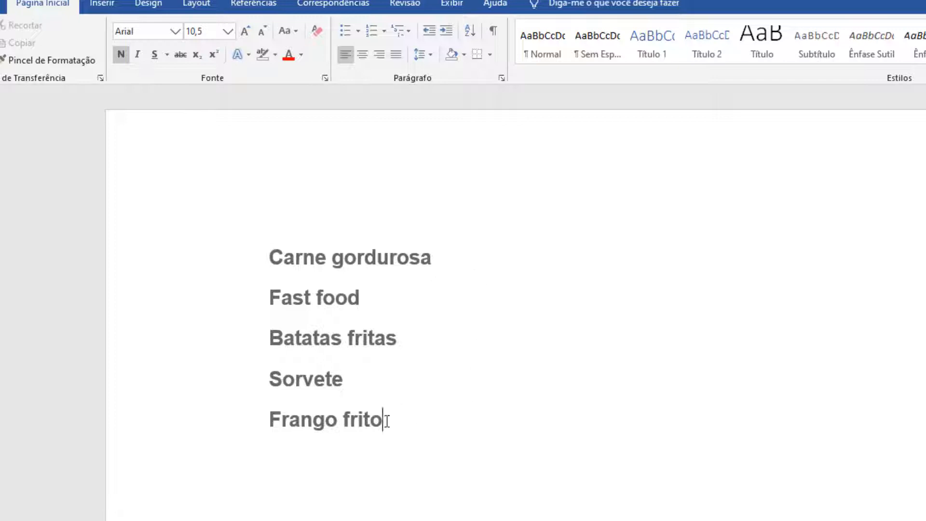
# Replace the unhealthy food list with the pasted list Abacate, Couve, Brócolis, Ovos and Aveia.
pyautogui.moveTo(387, 420); pyautogui.dragTo(265, 270)
pyautogui.write('Abacate Couve Brócolis Ovos Aveia')
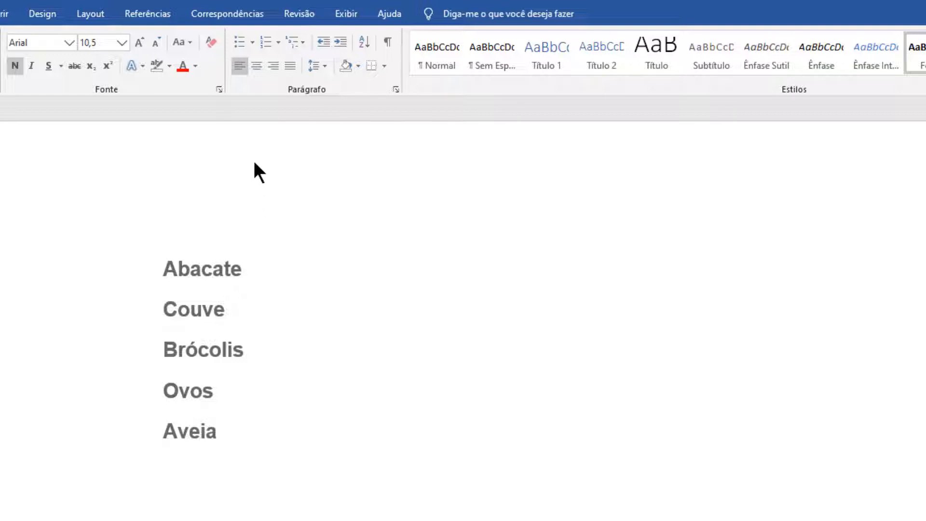
# Select the list from Abacate to Aveia and start defining a new bullet from a symbol.
pyautogui.click(177, 268)
pyautogui.moveTo(162, 268); pyautogui.dragTo(244, 428)
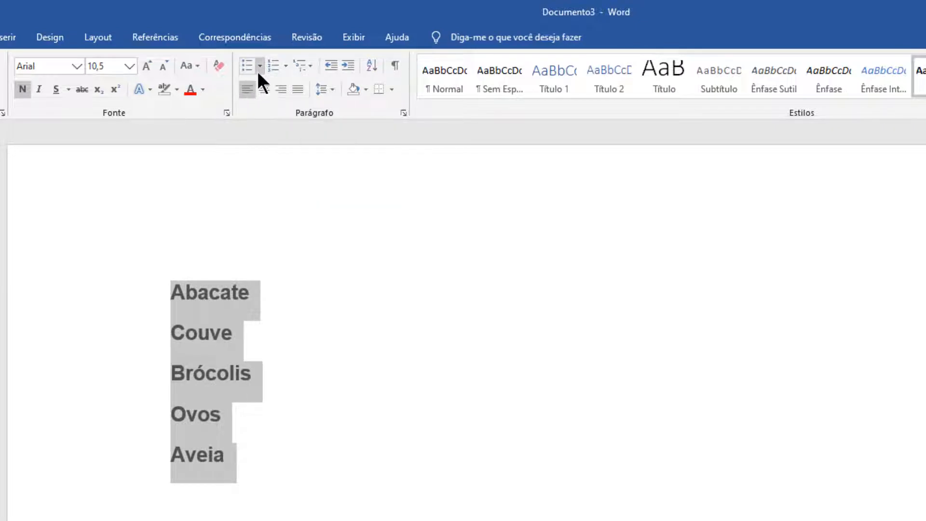
pyautogui.click(260, 67)
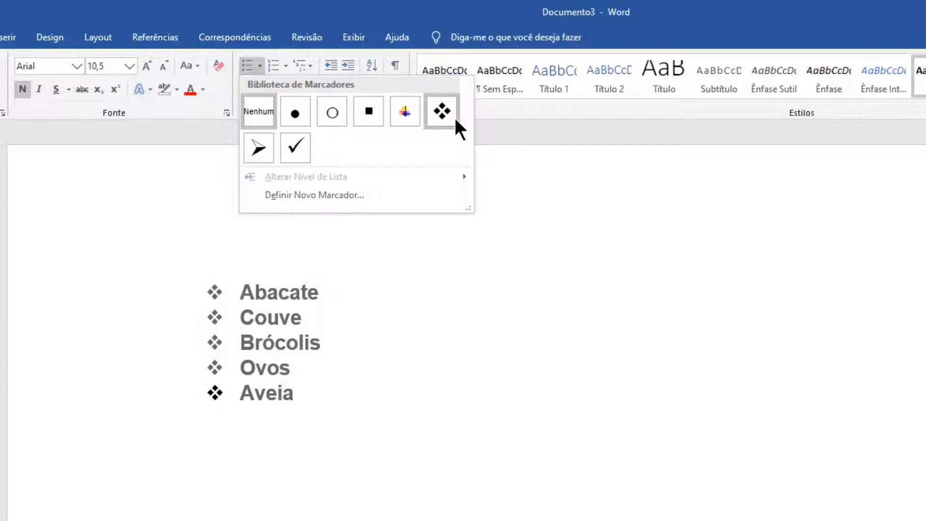
pyautogui.click(332, 203)
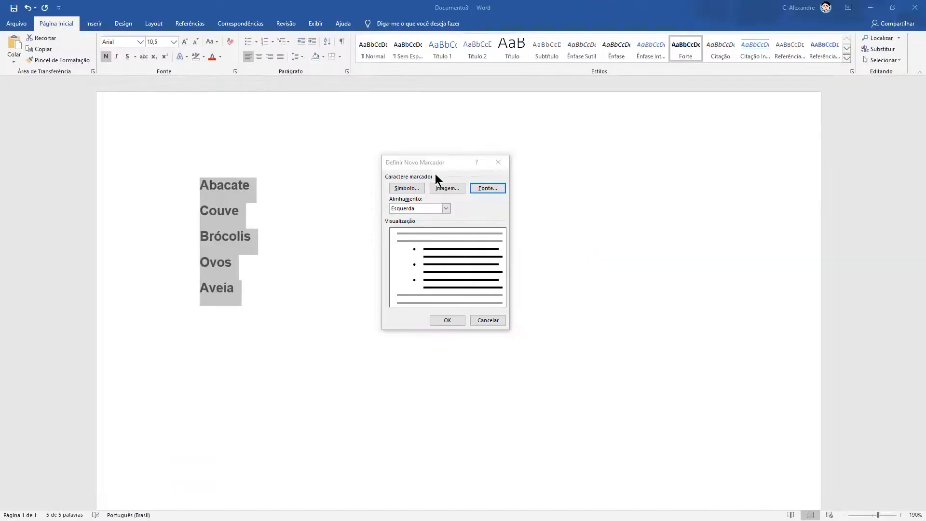
pyautogui.click(407, 188)
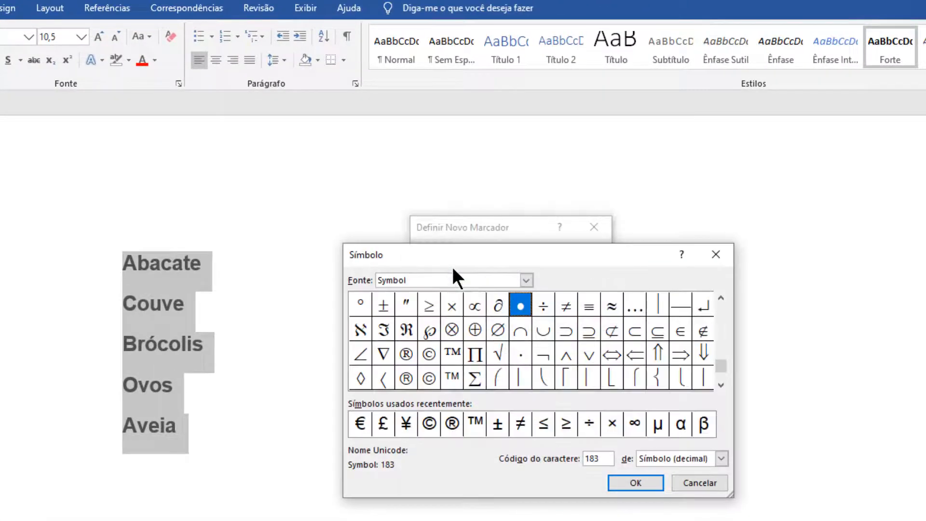
pyautogui.moveTo(482, 250); pyautogui.dragTo(610, 160)
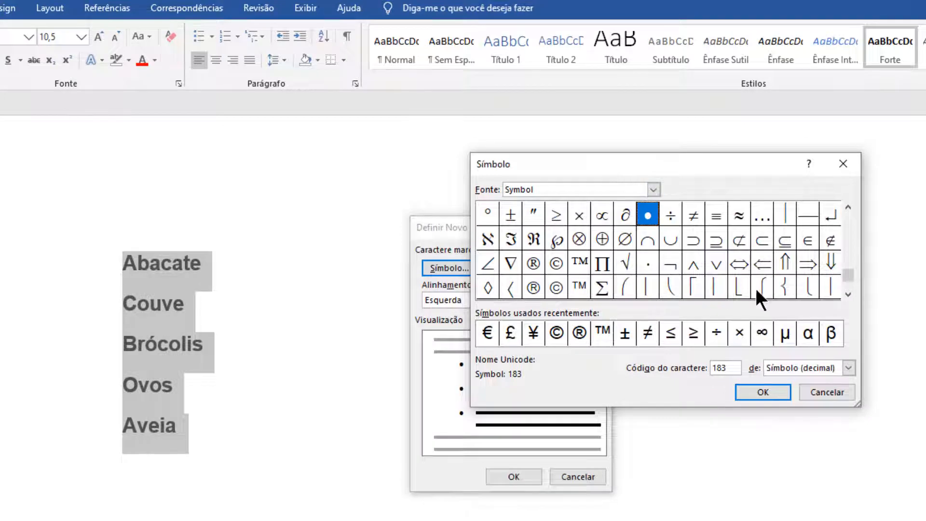
# Look through the Symbol font's characters for a bullet and switch the symbol font to Webdings.
pyautogui.click(846, 259)
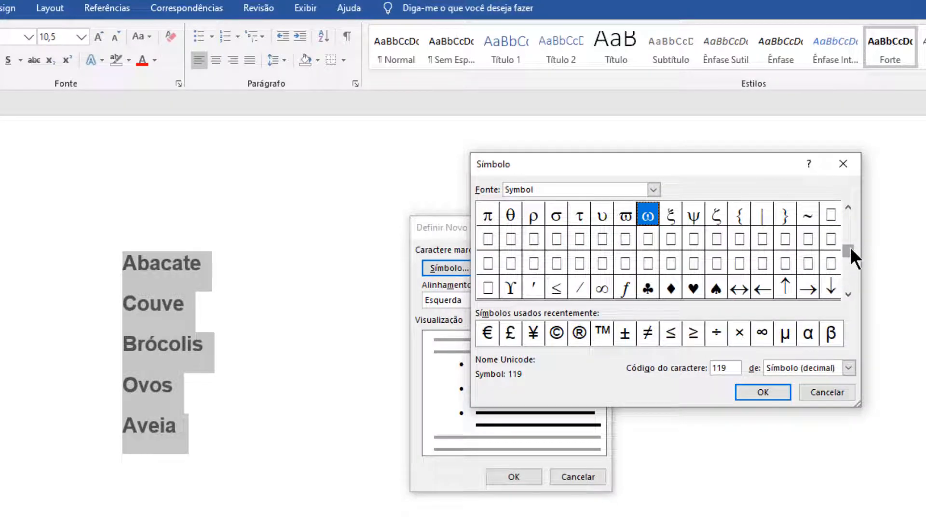
pyautogui.moveTo(850, 256); pyautogui.dragTo(848, 278)
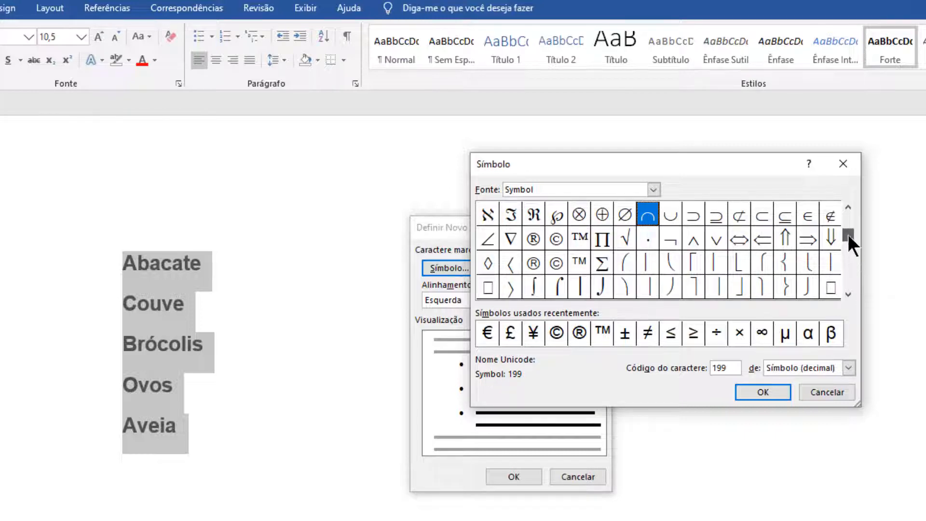
pyautogui.click(847, 233)
pyautogui.click(846, 207)
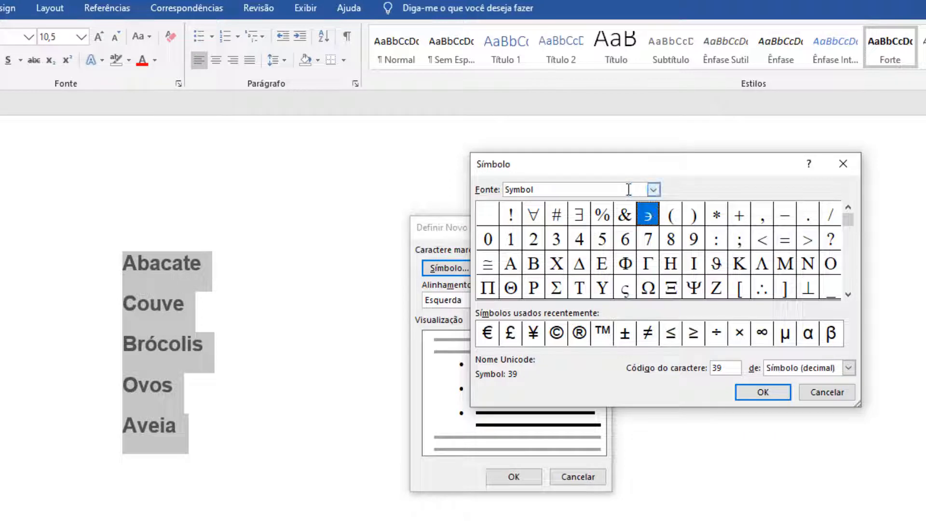
pyautogui.click(654, 189)
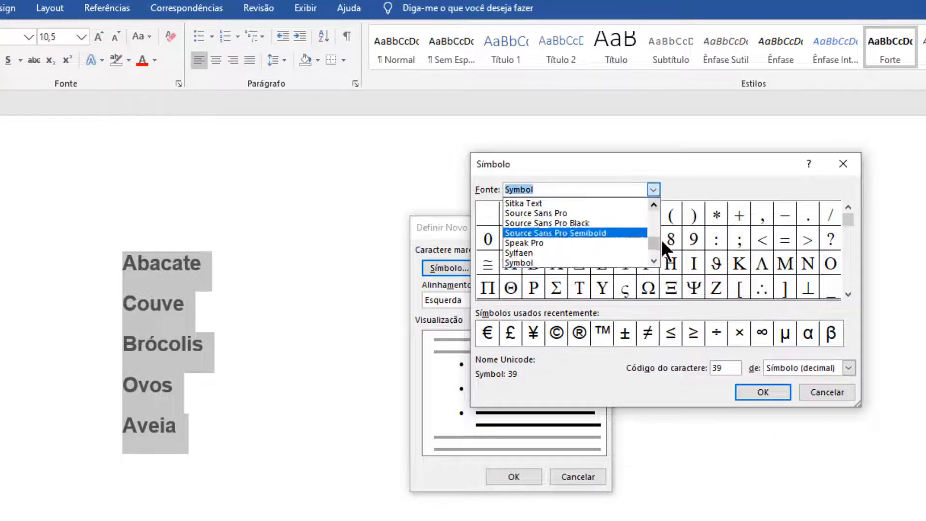
pyautogui.moveTo(657, 243)
pyautogui.mouseDown()
pyautogui.moveTo(654, 235)
pyautogui.moveTo(656, 248)
pyautogui.mouseUp()
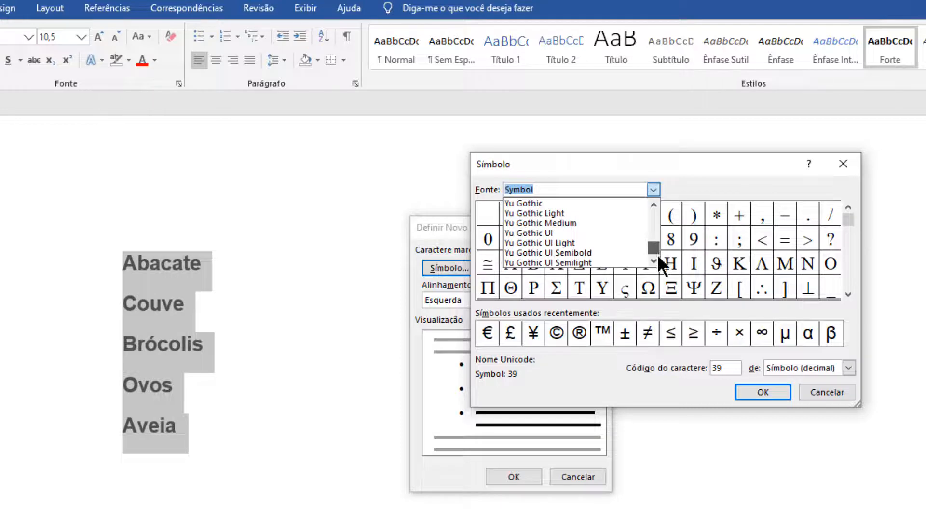
pyautogui.scroll(2, 625, 245)
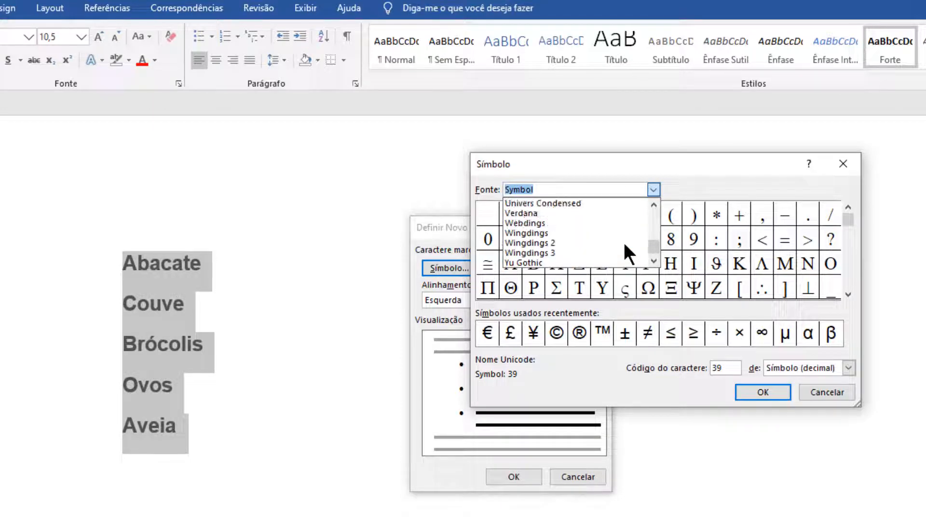
pyautogui.click(543, 221)
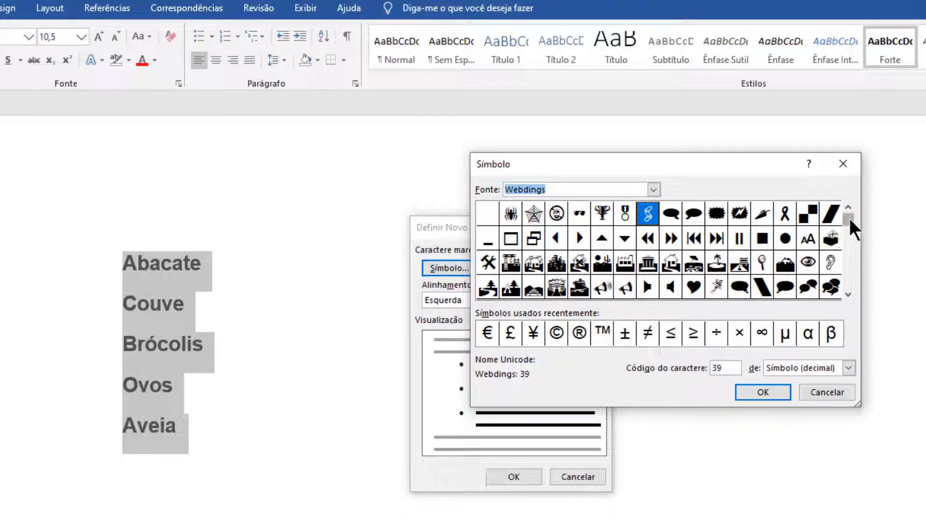
# Choose the Webdings plate-and-cutlery symbol, character code 228, and apply it as the bullet of the food list.
pyautogui.moveTo(849, 227); pyautogui.dragTo(848, 250)
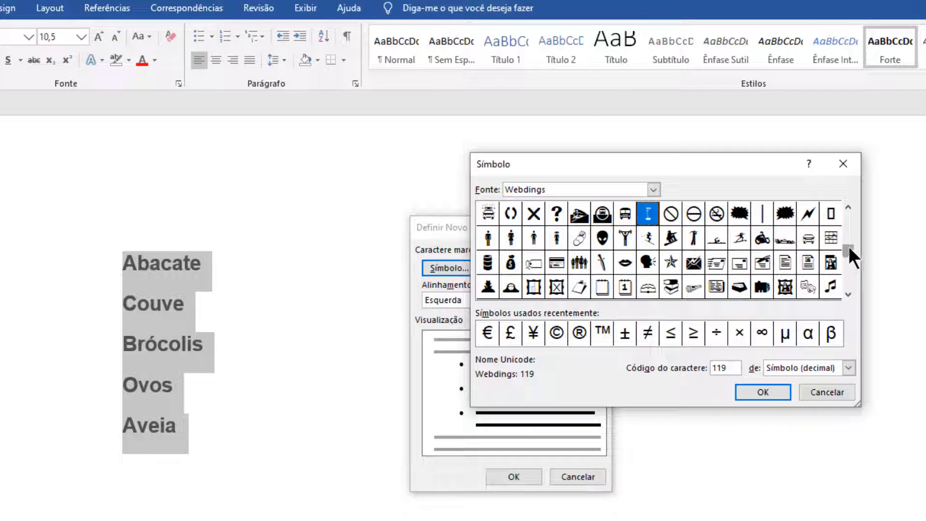
pyautogui.moveTo(849, 269); pyautogui.dragTo(849, 284)
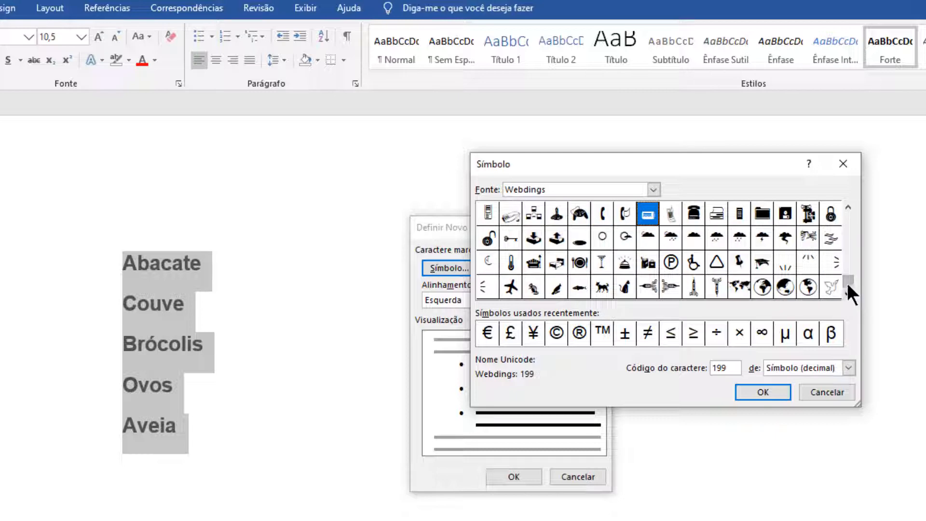
pyautogui.moveTo(848, 283); pyautogui.dragTo(849, 271)
pyautogui.click(849, 295)
pyautogui.click(582, 262)
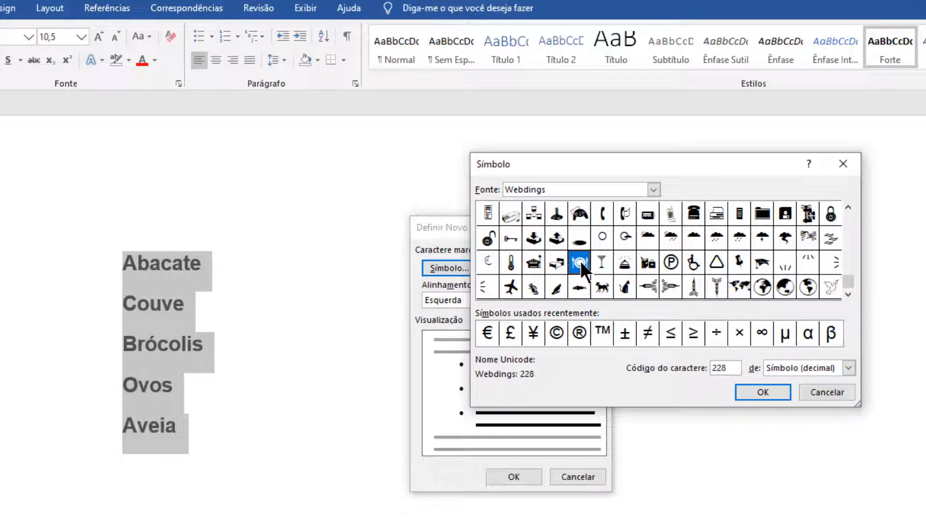
pyautogui.click(764, 390)
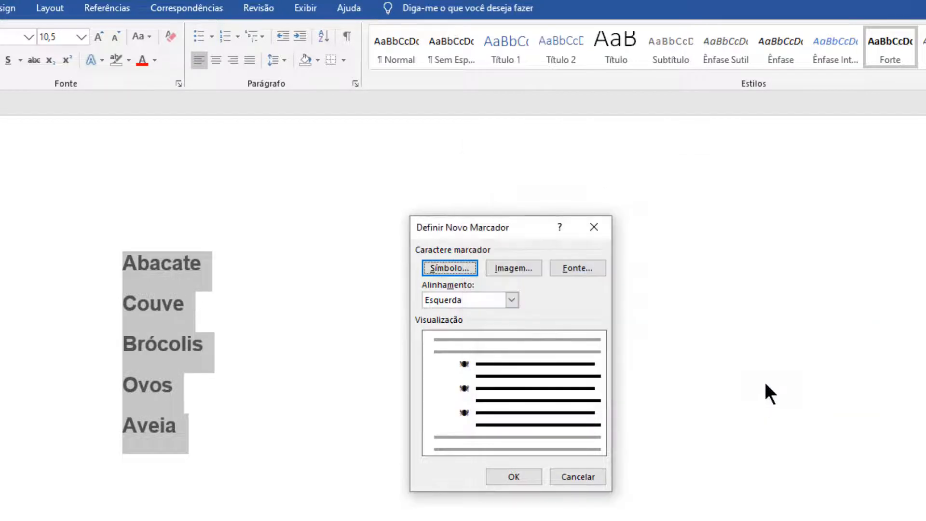
pyautogui.click(515, 477)
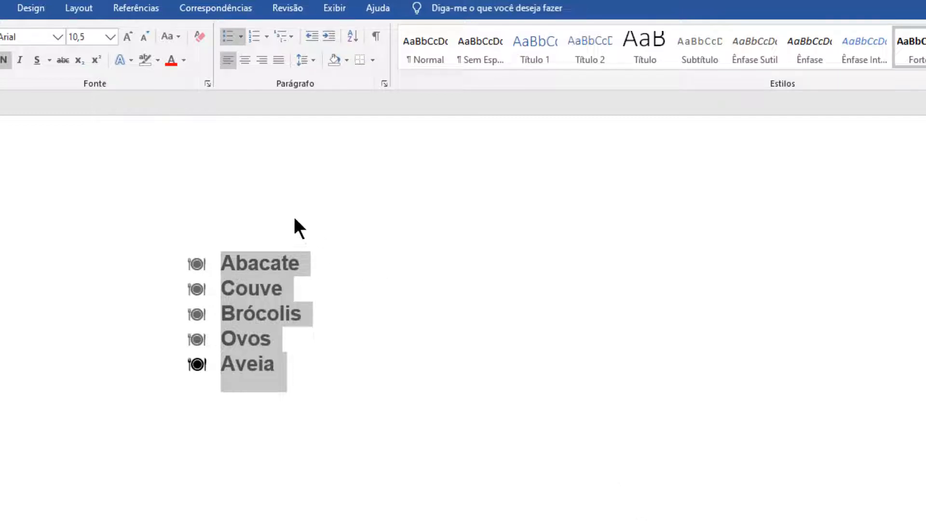
# Replace the food list's symbol bullets with the a) b) c) numbering format.
pyautogui.click(266, 36)
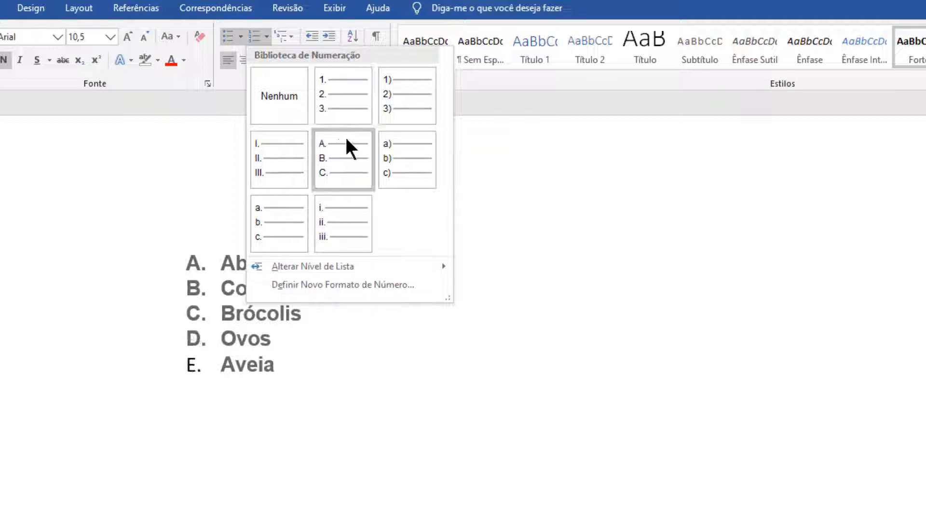
pyautogui.click(420, 159)
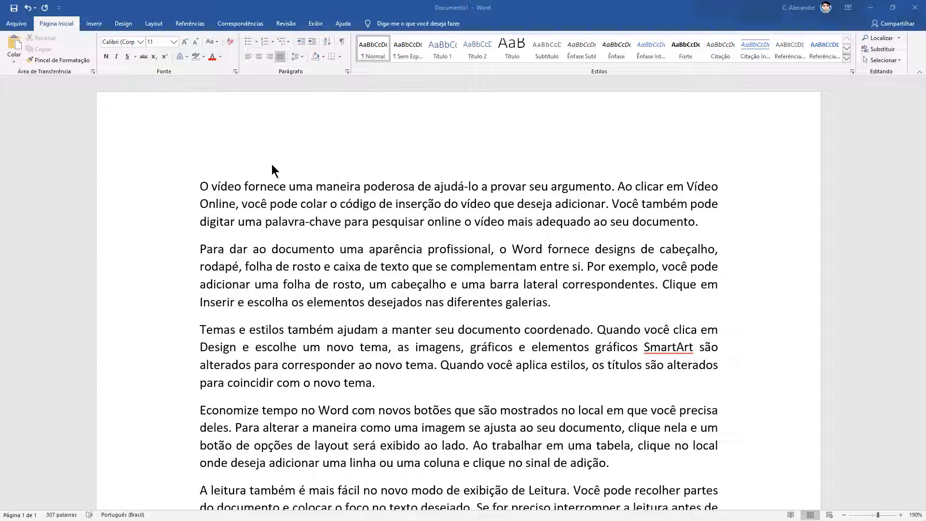
# Add the title line "Meu título desse texto aqui" above the first paragraph and apply the Citação Intensa style to it.
pyautogui.click(199, 189)
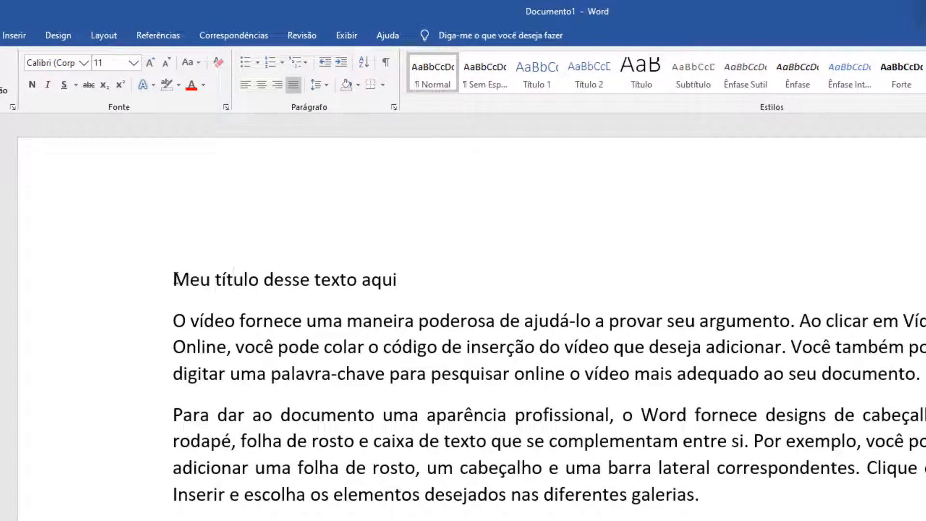
pyautogui.moveTo(175, 279); pyautogui.dragTo(397, 273)
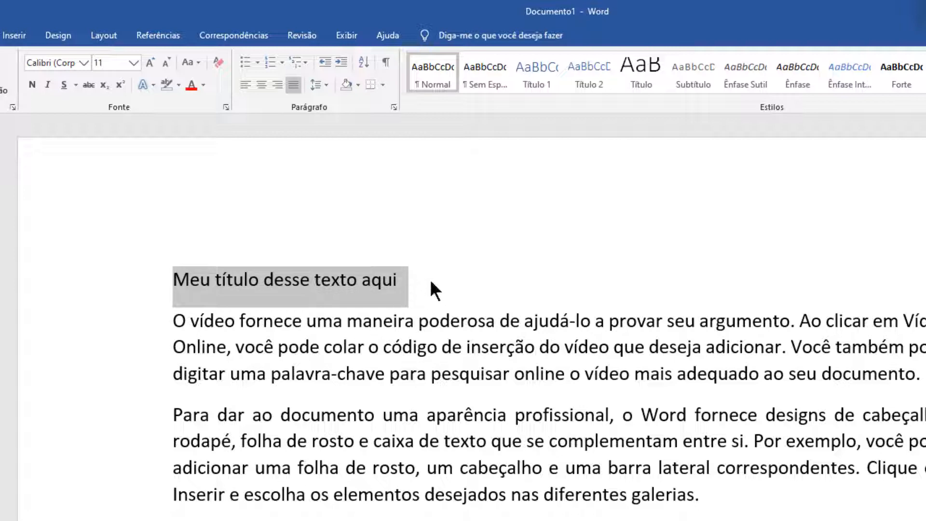
pyautogui.moveTo(410, 273); pyautogui.dragTo(178, 279)
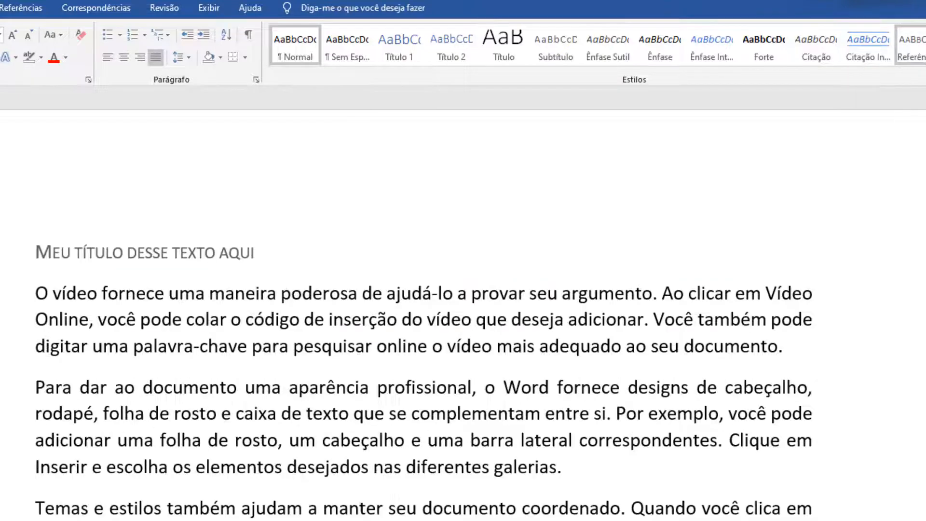
pyautogui.click(925, 59)
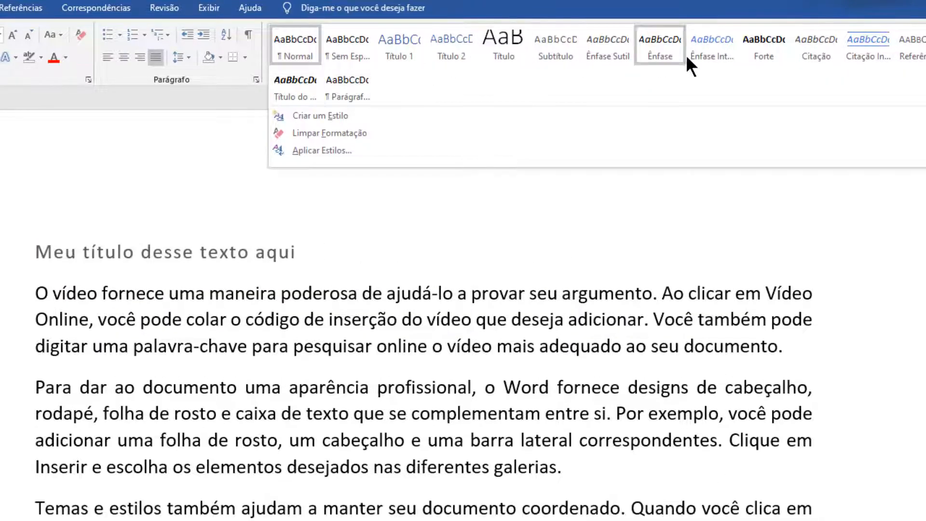
pyautogui.click(868, 46)
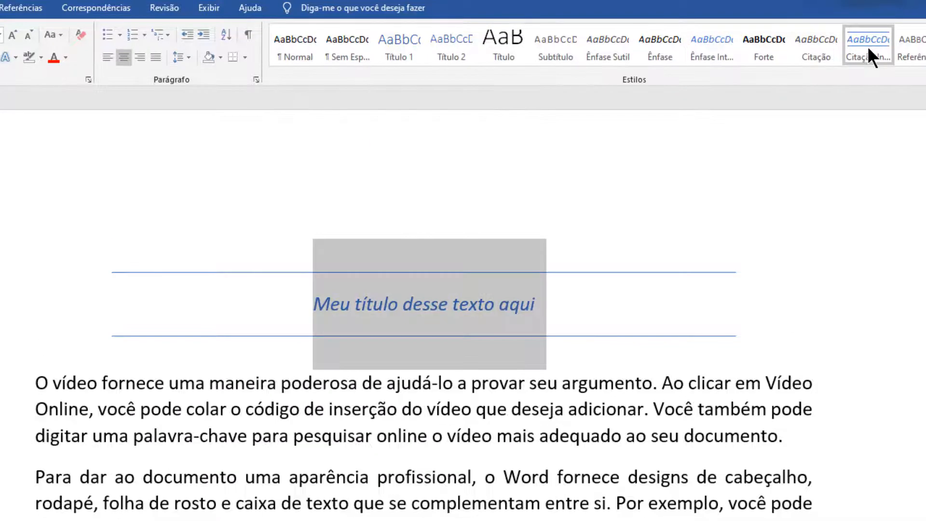
pyautogui.click(649, 218)
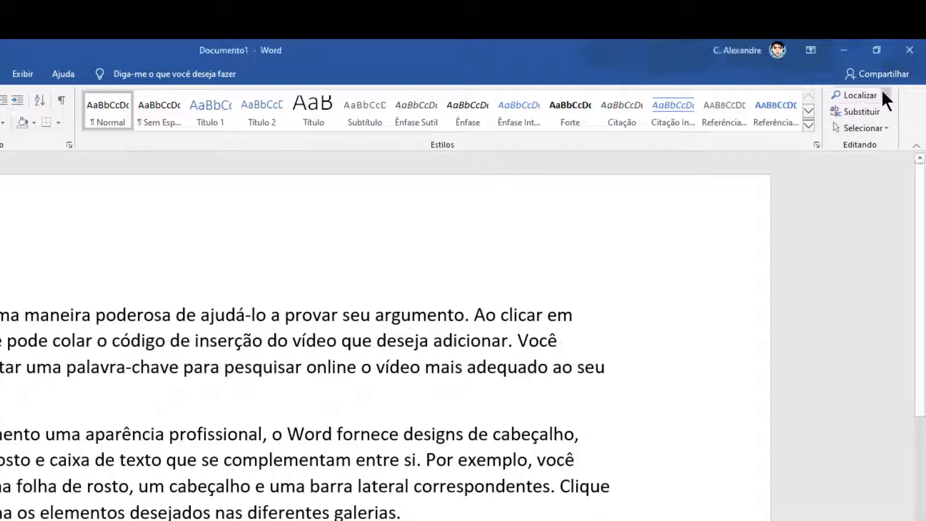
# Search the document for the word "vídeo".
pyautogui.click(869, 94)
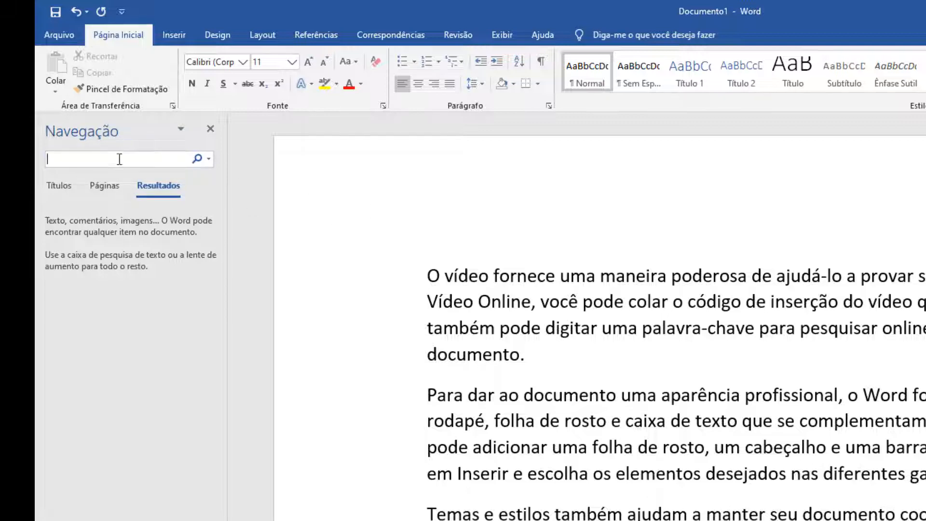
pyautogui.write('víde')
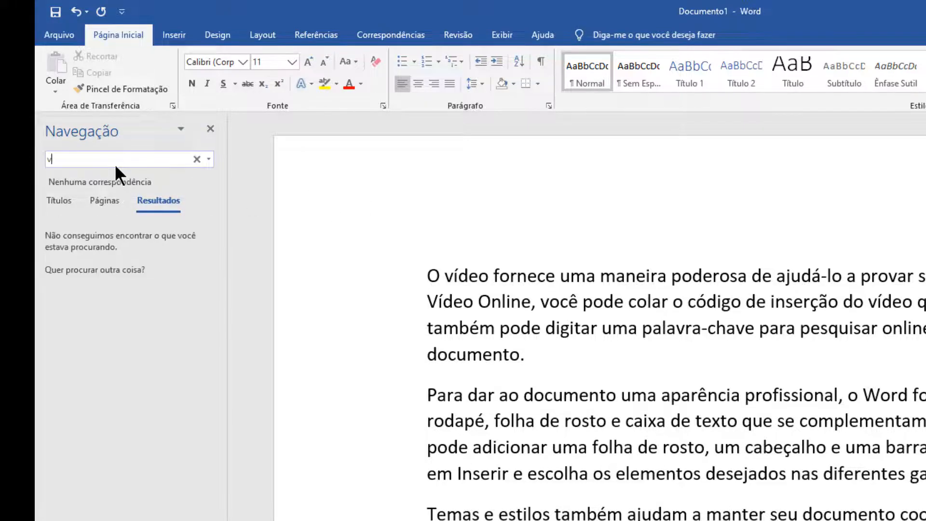
pyautogui.write('o')
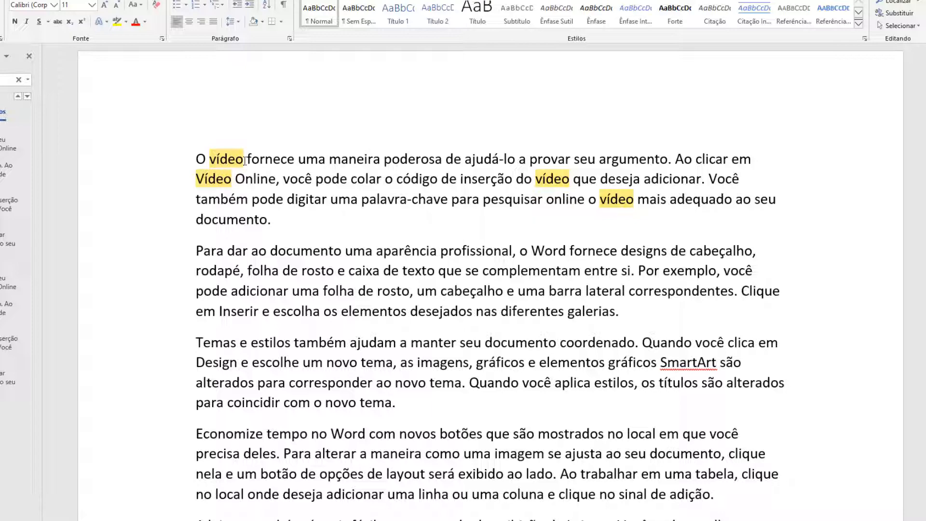
# Look over the highlighted occurrences of "vídeo" from the first paragraph to the last.
pyautogui.scroll(-8, 418, 219)
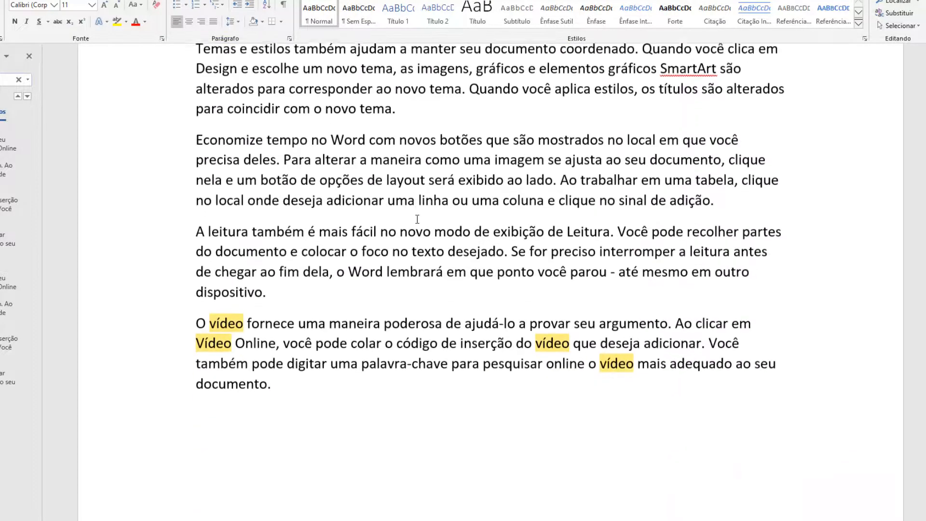
pyautogui.scroll(4, 418, 220)
pyautogui.scroll(-4, 418, 220)
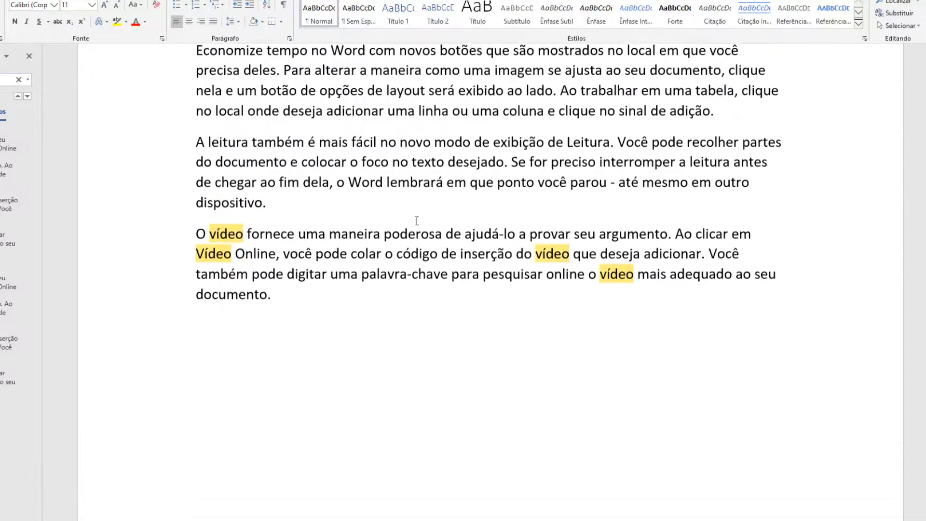
pyautogui.scroll(2, 417, 221)
pyautogui.scroll(3, 416, 221)
pyautogui.scroll(-1, 417, 221)
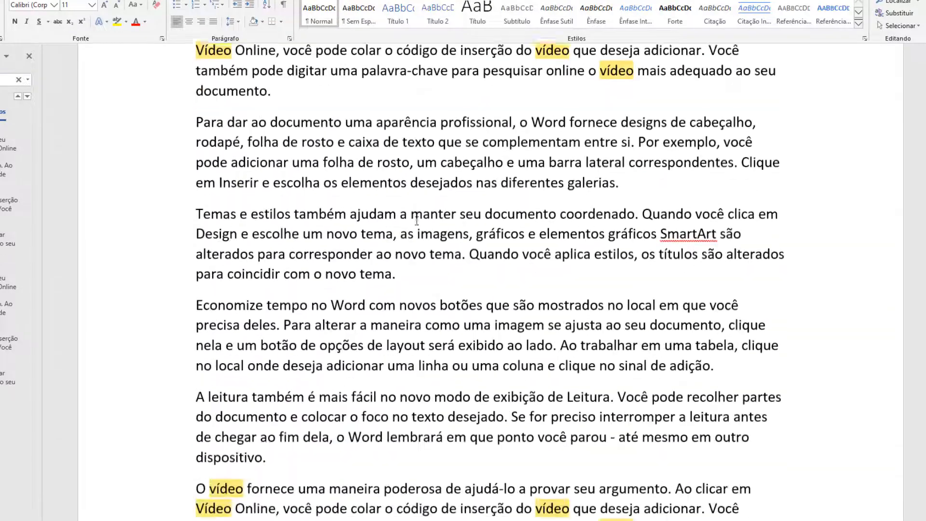
pyautogui.scroll(1, 417, 221)
pyautogui.scroll(1, 417, 221)
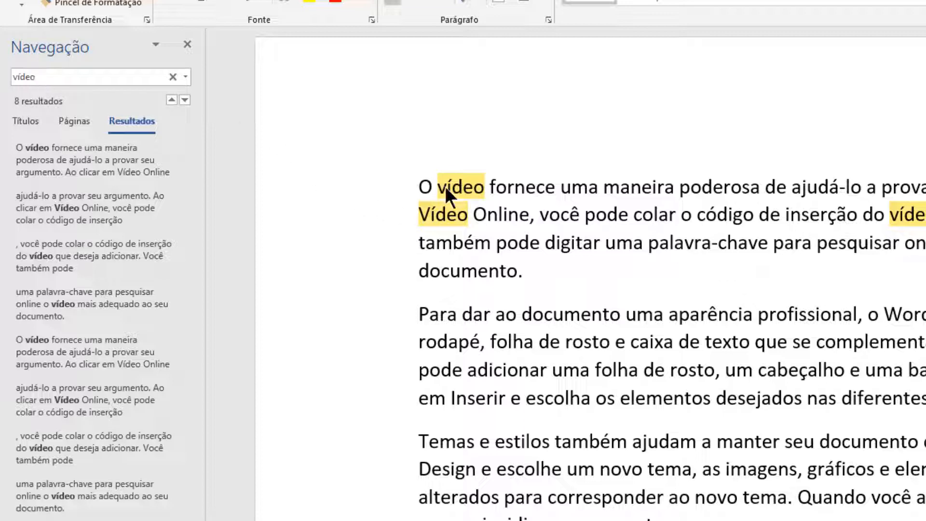
# Search the document for "video" spelled without the accent.
pyautogui.click(50, 72)
pyautogui.write('video')
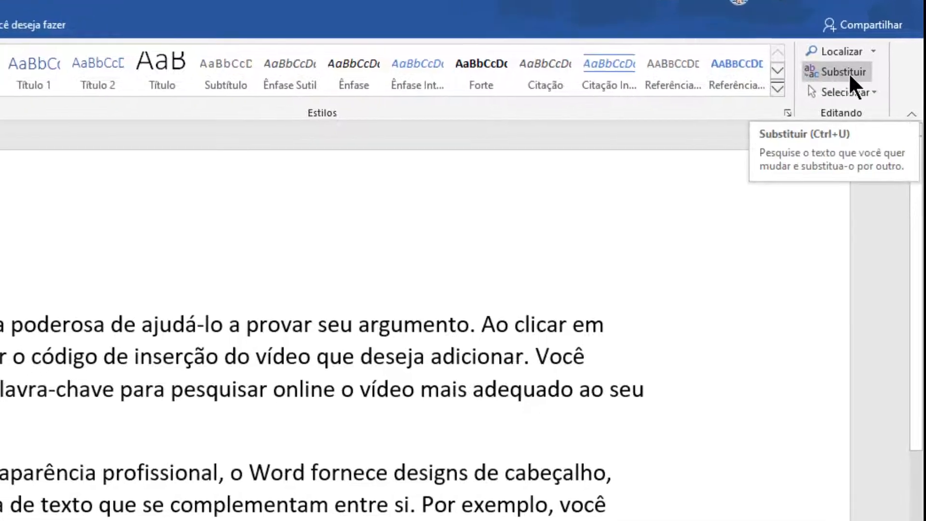
# Start a find-and-replace, move its dialog off the paragraphs, and set "documento" as the word to find.
pyautogui.click(816, 90)
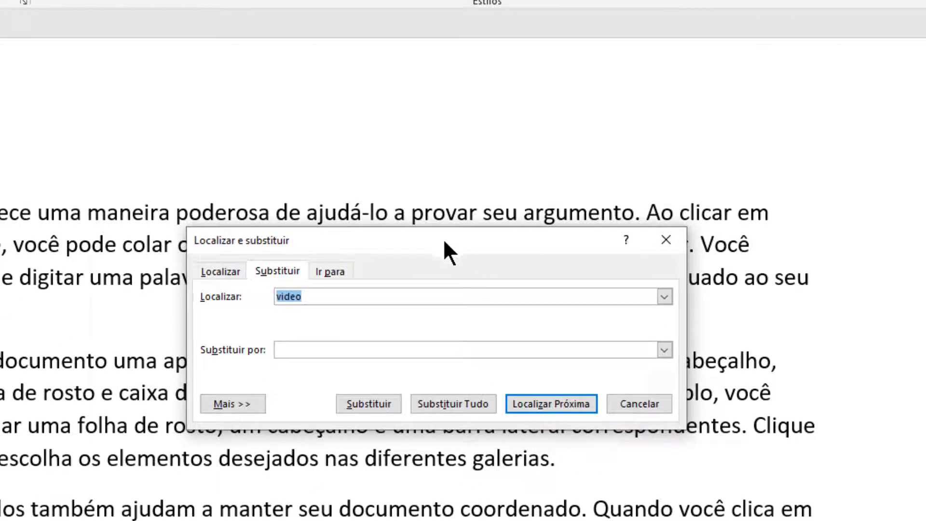
pyautogui.moveTo(443, 238); pyautogui.dragTo(314, 252)
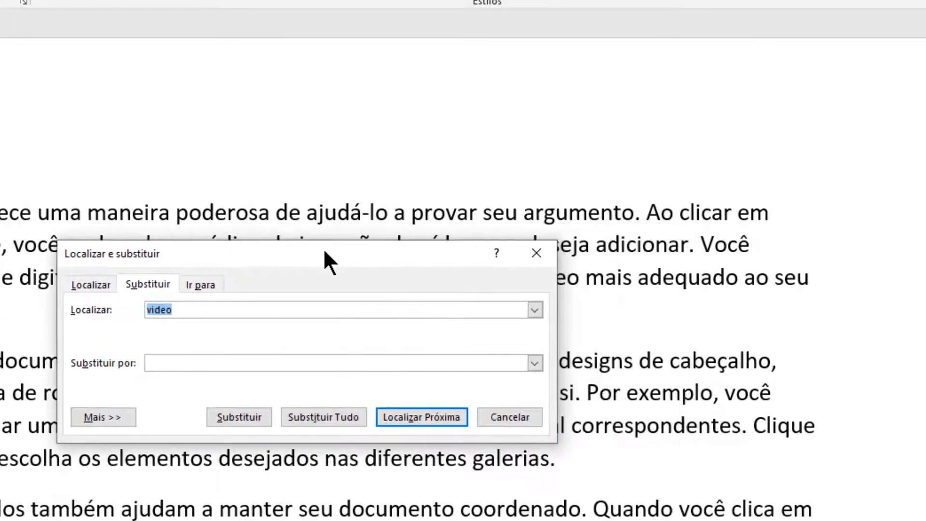
pyautogui.moveTo(212, 255); pyautogui.dragTo(221, 112)
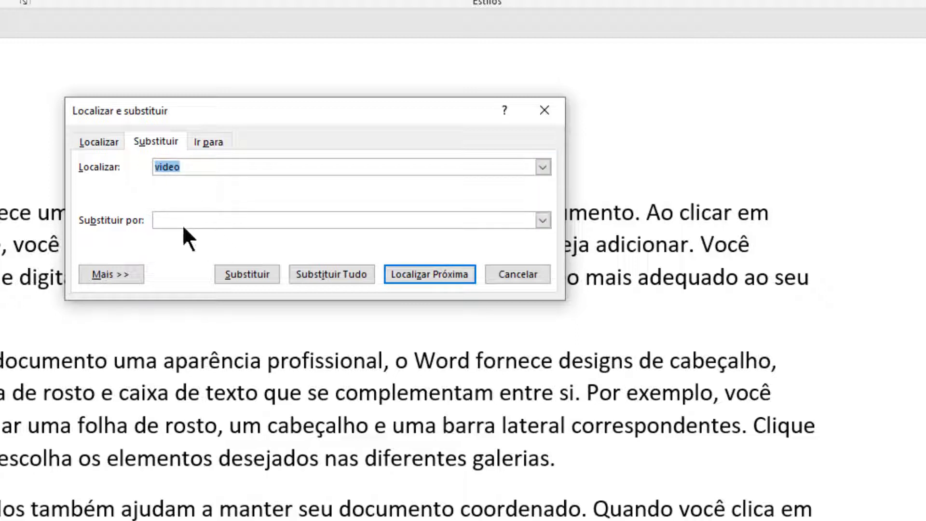
pyautogui.click(191, 167)
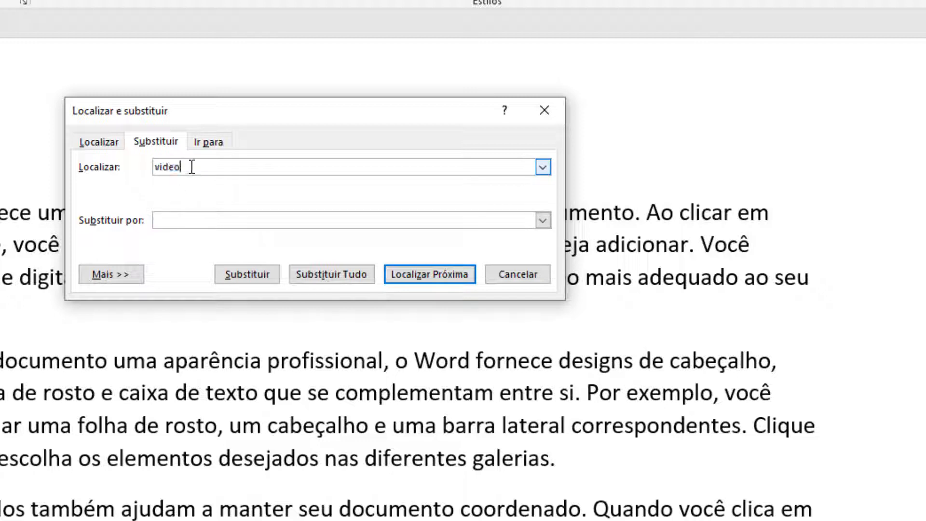
pyautogui.moveTo(191, 167); pyautogui.dragTo(138, 168)
pyautogui.write('documento')
# Replace all occurrences of "documento" with "paçoquinha" throughout the text and close the replace dialog.
pyautogui.click(206, 220)
pyautogui.write('pa')
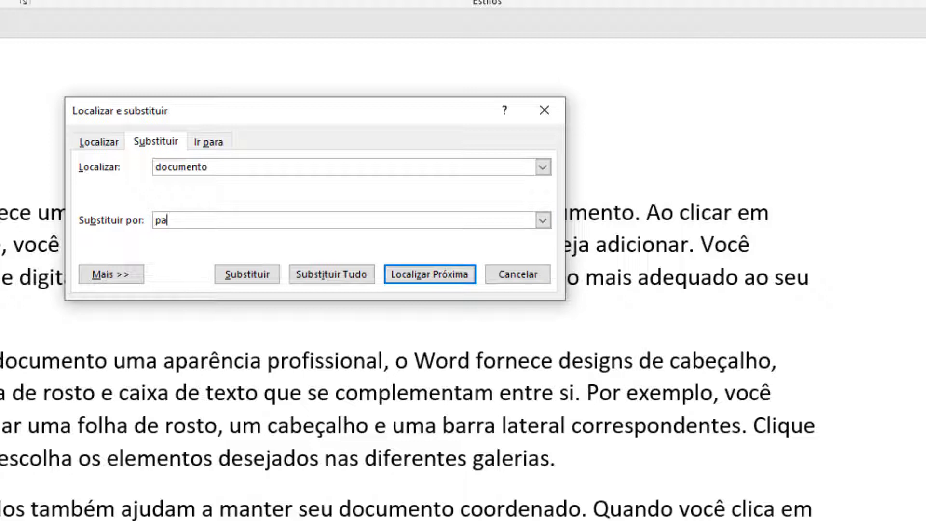
pyautogui.write('çoquinha')
pyautogui.click(340, 273)
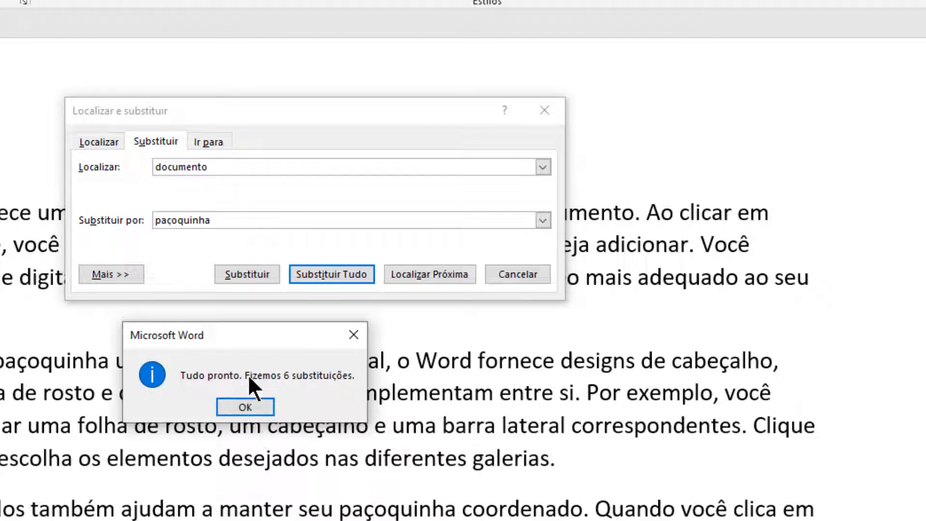
pyautogui.click(245, 401)
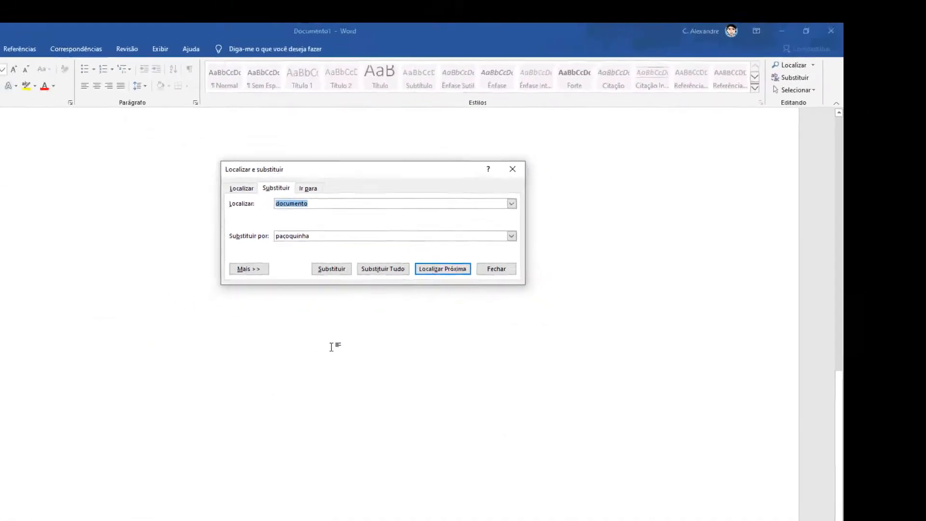
pyautogui.click(501, 268)
# Search the document for the word "paçoquinha" to check the replacements in the paragraphs.
pyautogui.scroll(5, 409, 302)
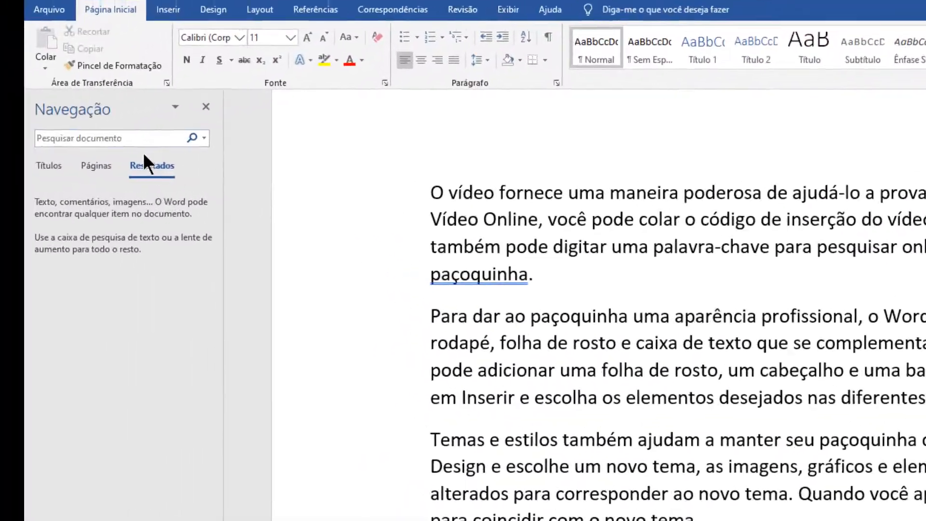
pyautogui.click(145, 136)
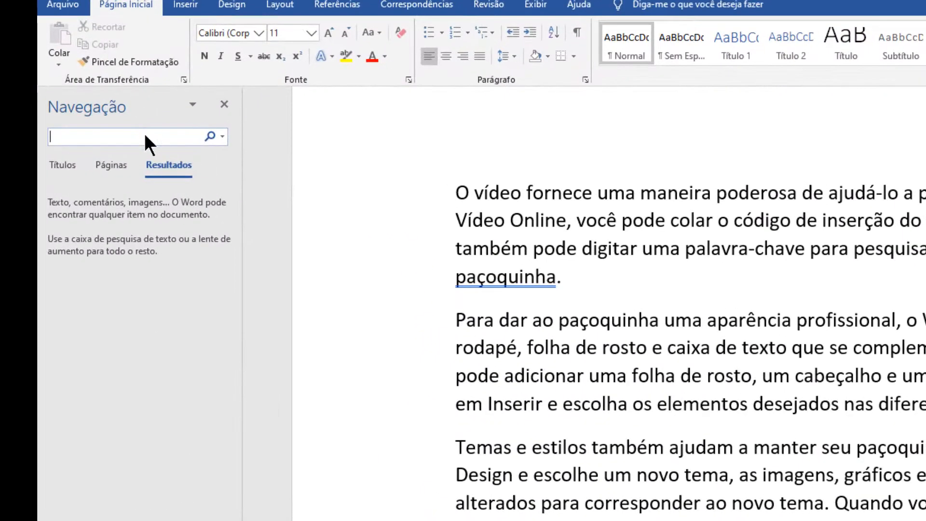
pyautogui.write('paçoquinh')
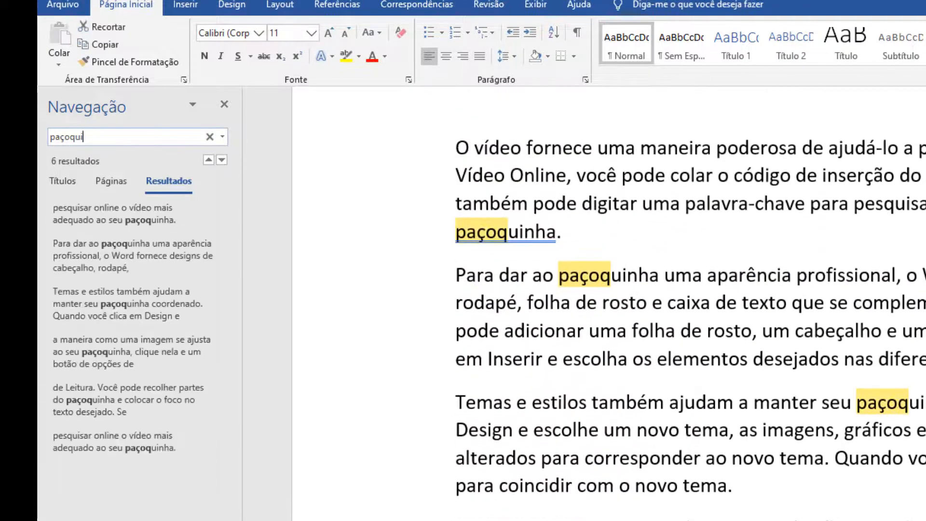
pyautogui.write('a')
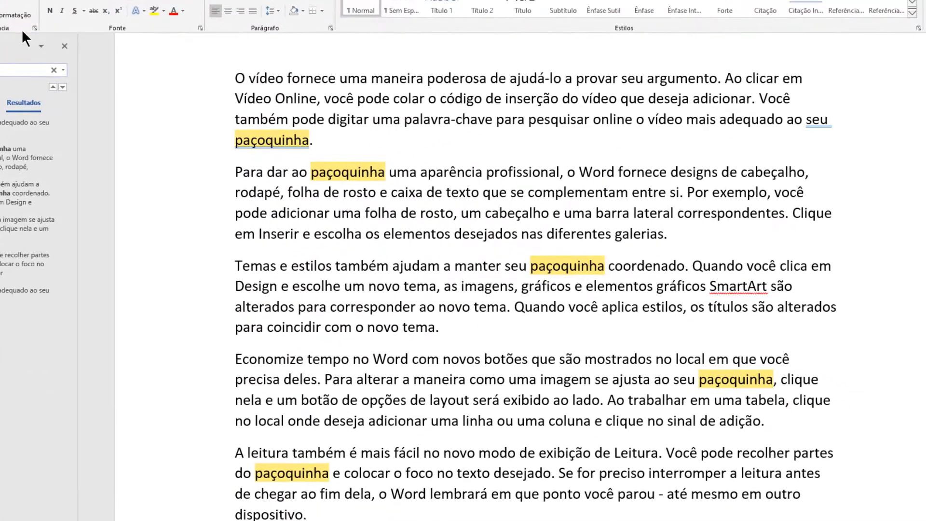
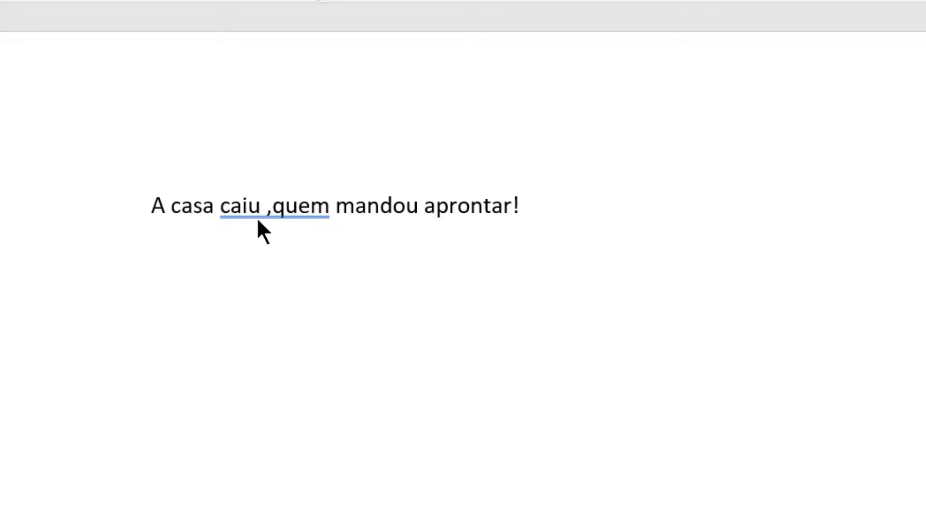
# Correct the comma spacing in the sentence by accepting the grammar suggestion "caiu, quem".
pyautogui.click(267, 207)
pyautogui.rightClick(299, 211)
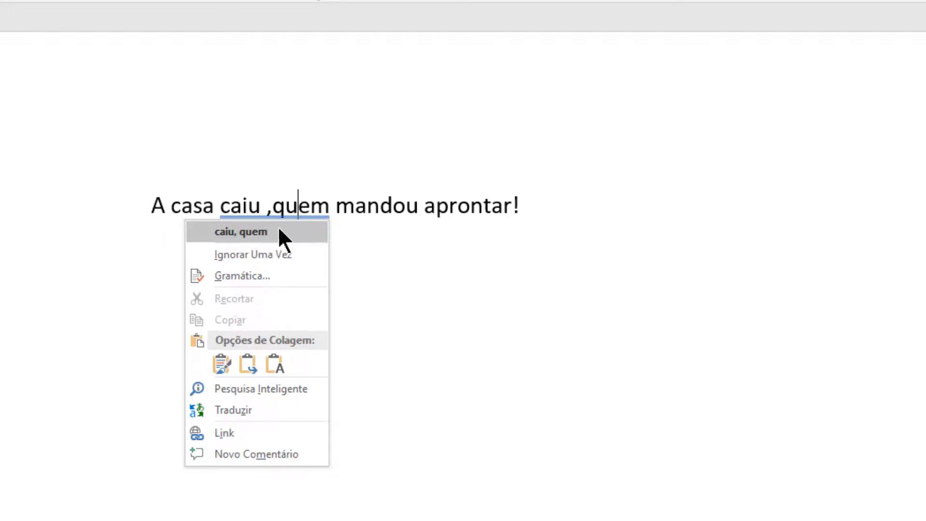
pyautogui.click(259, 230)
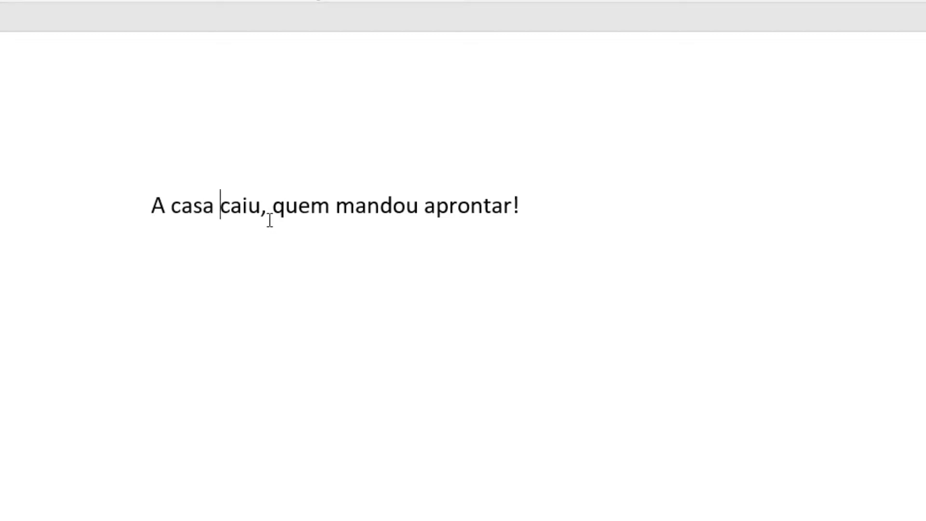
# Insert an extra space between "casa" and "caiu" in the sentence and delete it again.
pyautogui.click(267, 219)
pyautogui.moveTo(266, 218); pyautogui.dragTo(262, 219)
pyautogui.click(277, 229)
pyautogui.click(221, 213)
pyautogui.press('BackSpace')
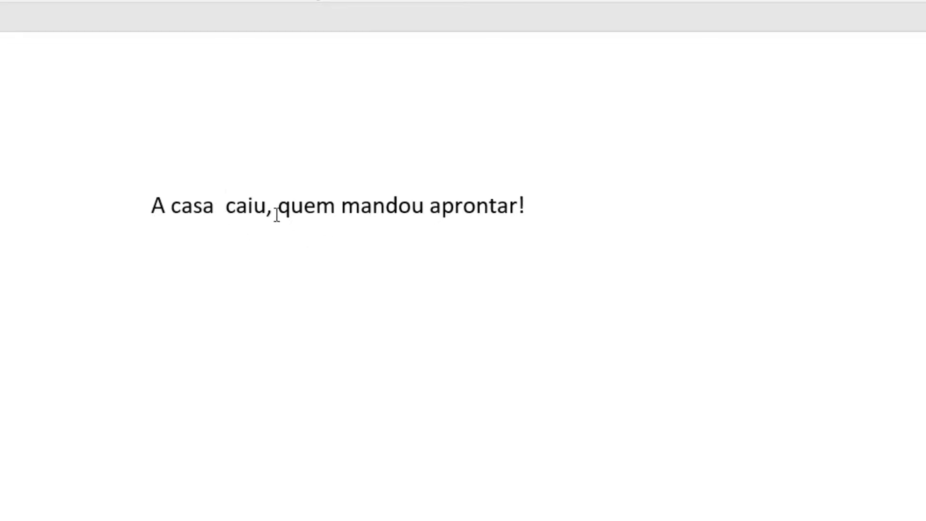
pyautogui.press('BackSpace')
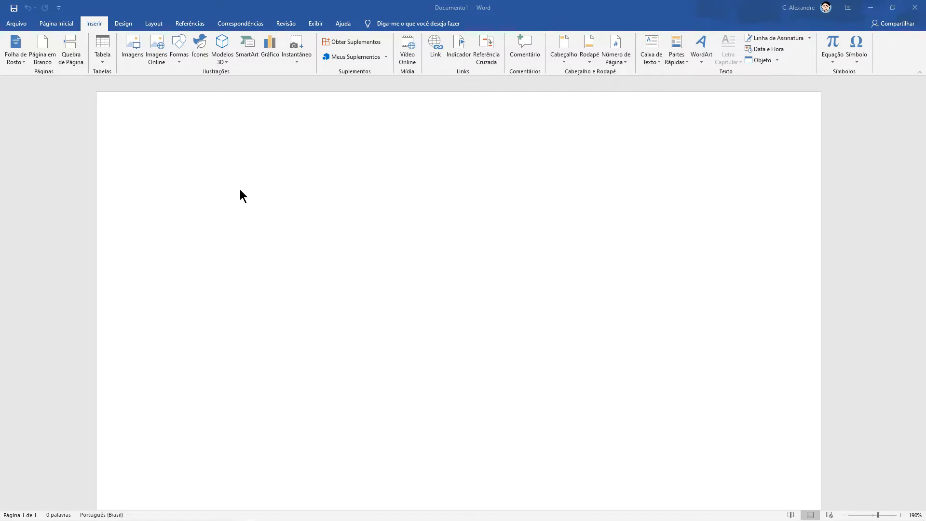
# Place the text cursor on the first line of the blank document.
pyautogui.click(228, 192)
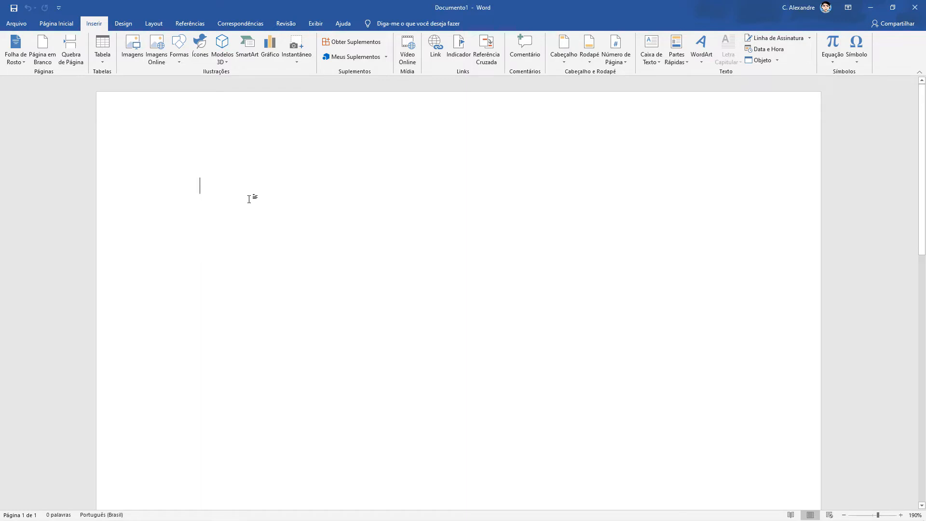